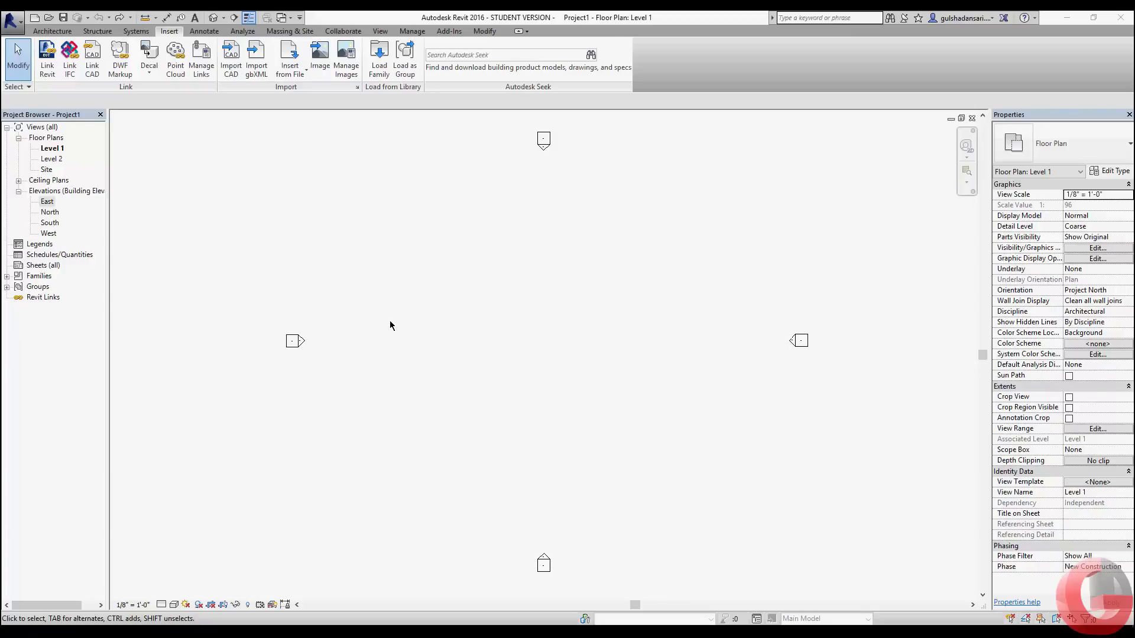
Open the East elevation view with the level heads in sight
{"action": "left_click", "coordinate": [52, 31]}
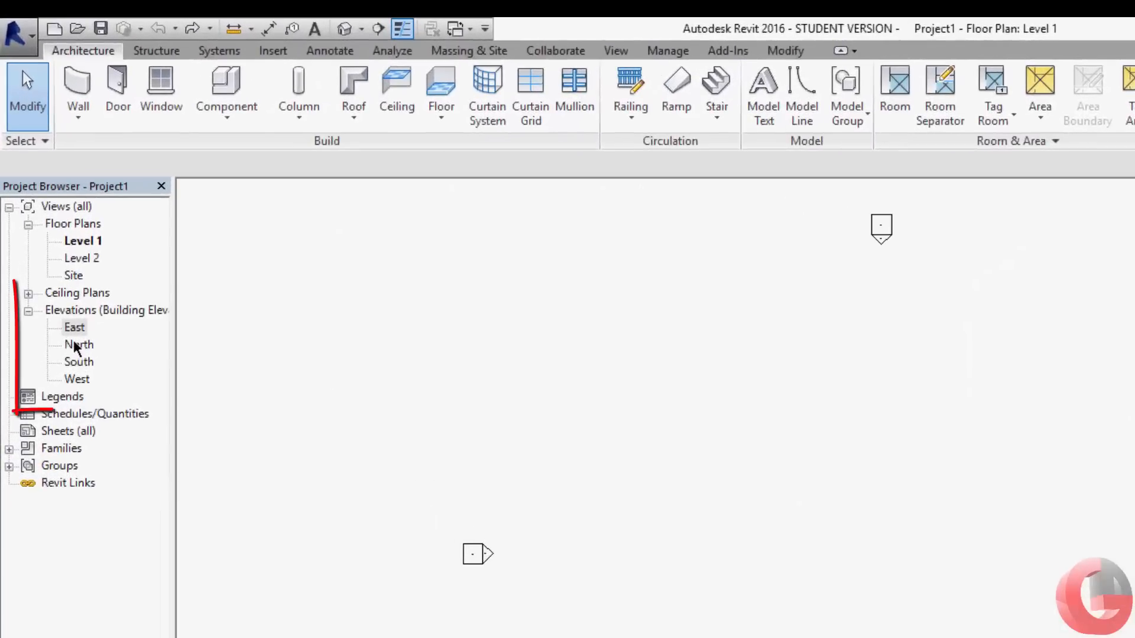
{"action": "double_click", "coordinate": [74, 328]}
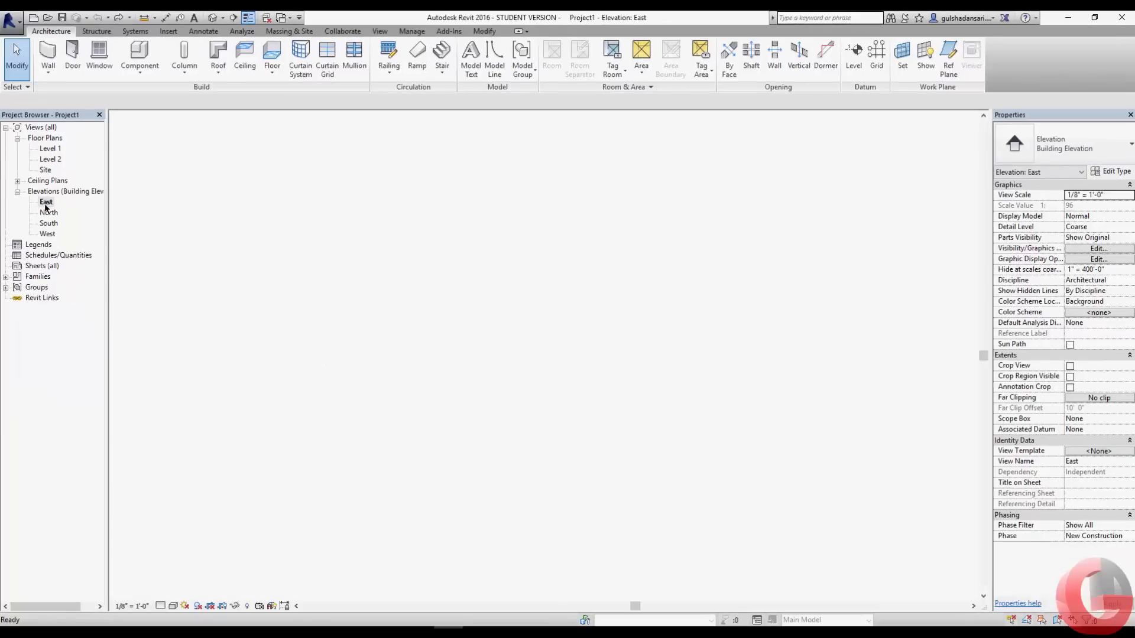
{"action": "middle_click_drag", "start_coordinate": [731, 346], "coordinate": [449, 342]}
{"action": "scroll", "coordinate": [612, 340], "scroll_direction": "up", "scroll_amount": 3}
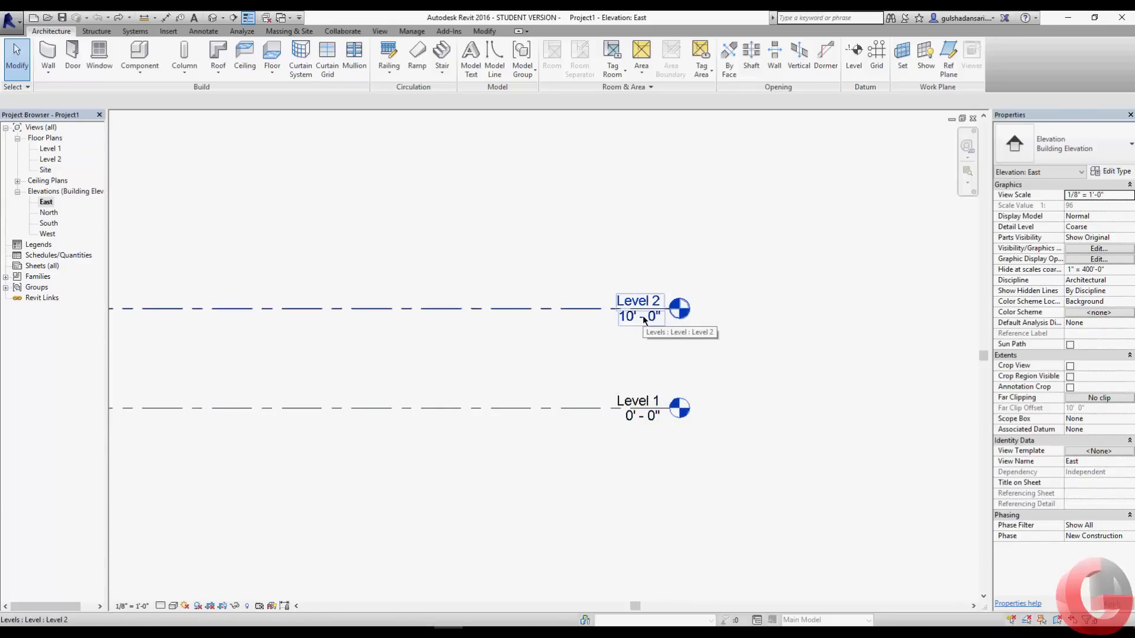
{"action": "middle_click_drag", "start_coordinate": [616, 298], "coordinate": [652, 302]}
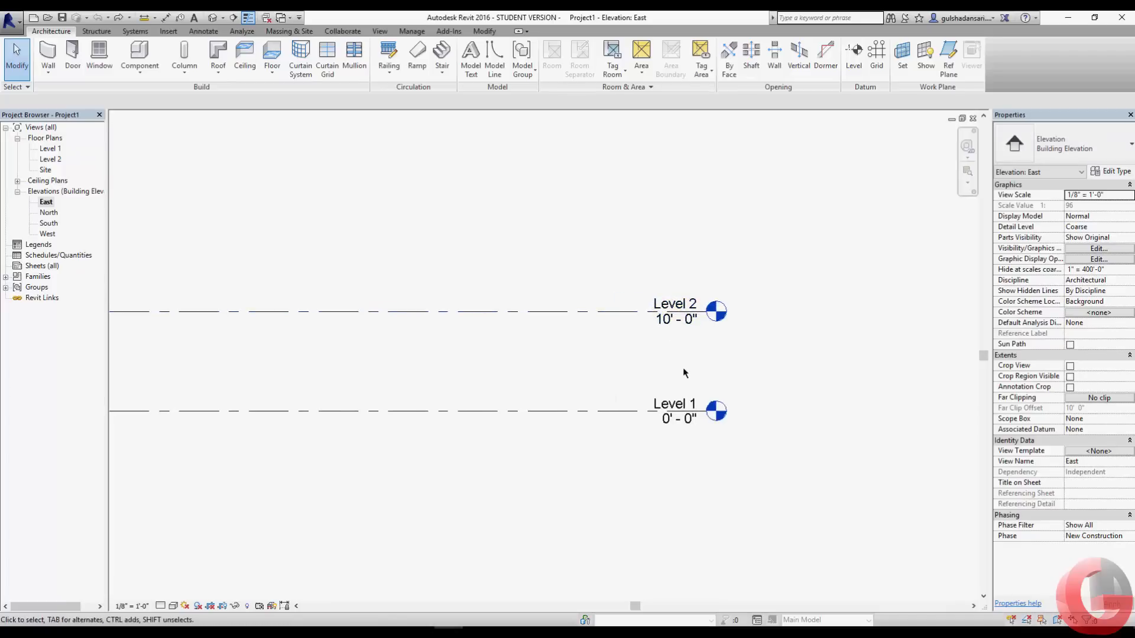
Set the elevation of Level 2 to 12'
{"action": "left_click", "coordinate": [677, 317]}
{"action": "left_click", "coordinate": [678, 318]}
{"action": "left_click", "coordinate": [702, 330]}
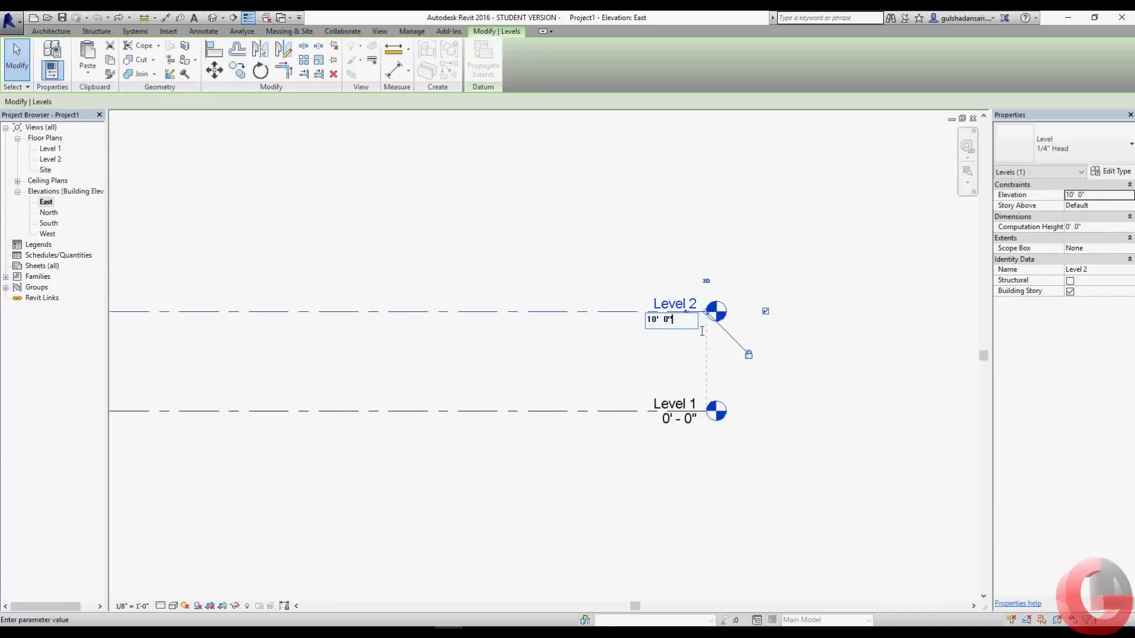
{"action": "left_click_drag", "start_coordinate": [702, 331], "coordinate": [624, 327]}
{"action": "type", "text": "12'"}
{"action": "key", "text": "Return"}
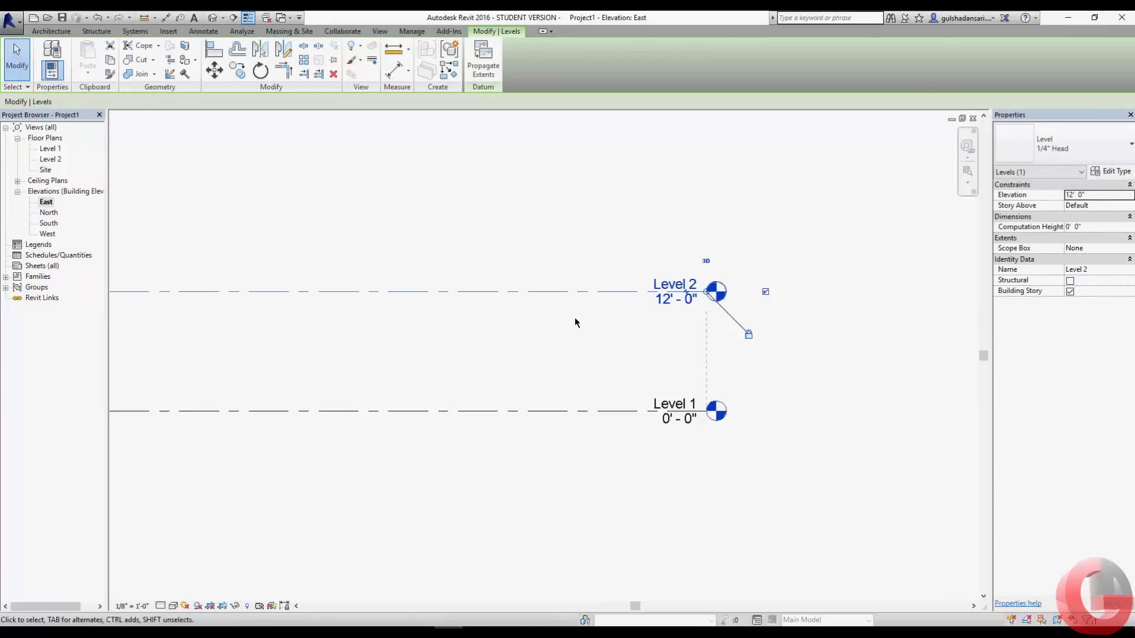
{"action": "left_click", "coordinate": [575, 318]}
Draw a new level above Level 2 at about 22'-0", aligned with both ends of the existing levels
{"action": "scroll", "coordinate": [577, 305], "scroll_direction": "down", "scroll_amount": 3}
{"action": "middle_click_drag", "start_coordinate": [491, 324], "coordinate": [713, 384]}
{"action": "left_click", "coordinate": [852, 59]}
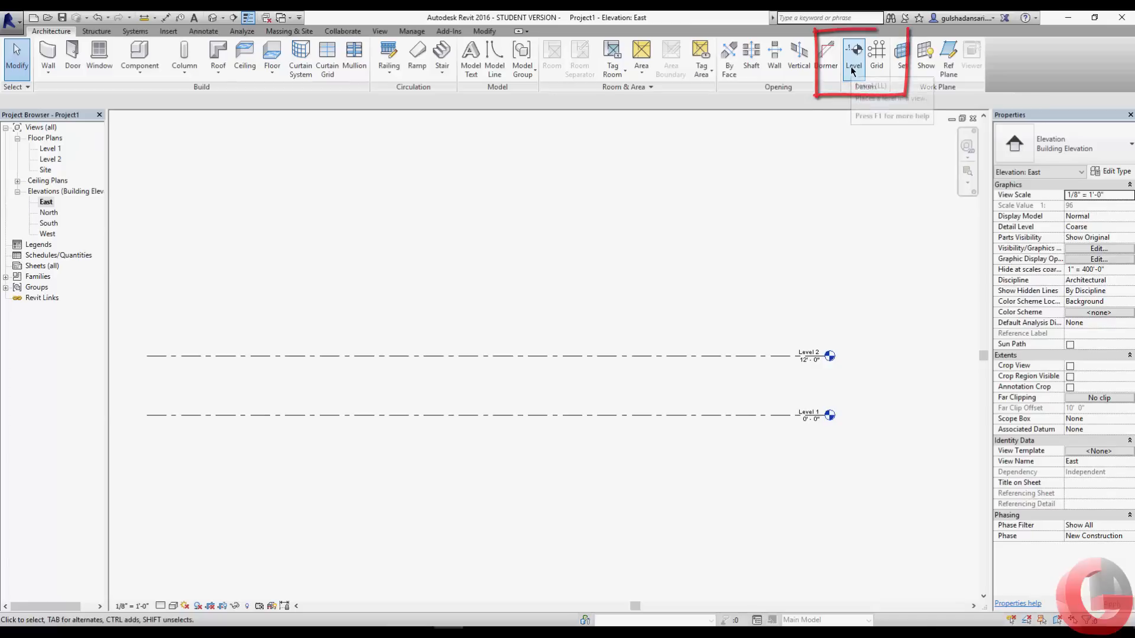
{"action": "left_click", "coordinate": [149, 308]}
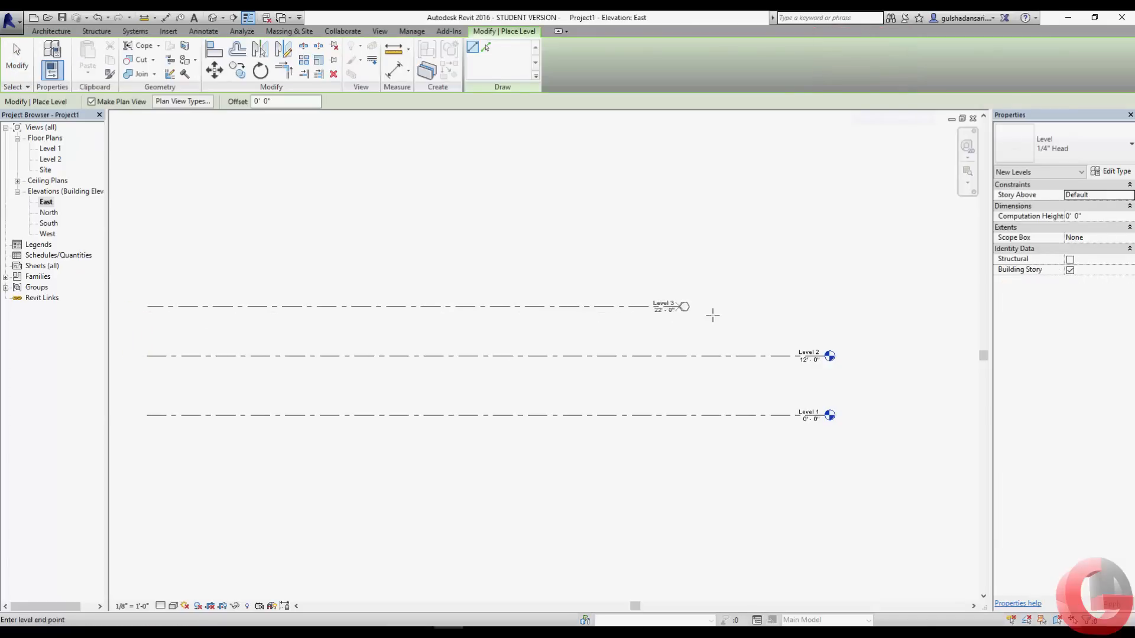
{"action": "left_click", "coordinate": [830, 309]}
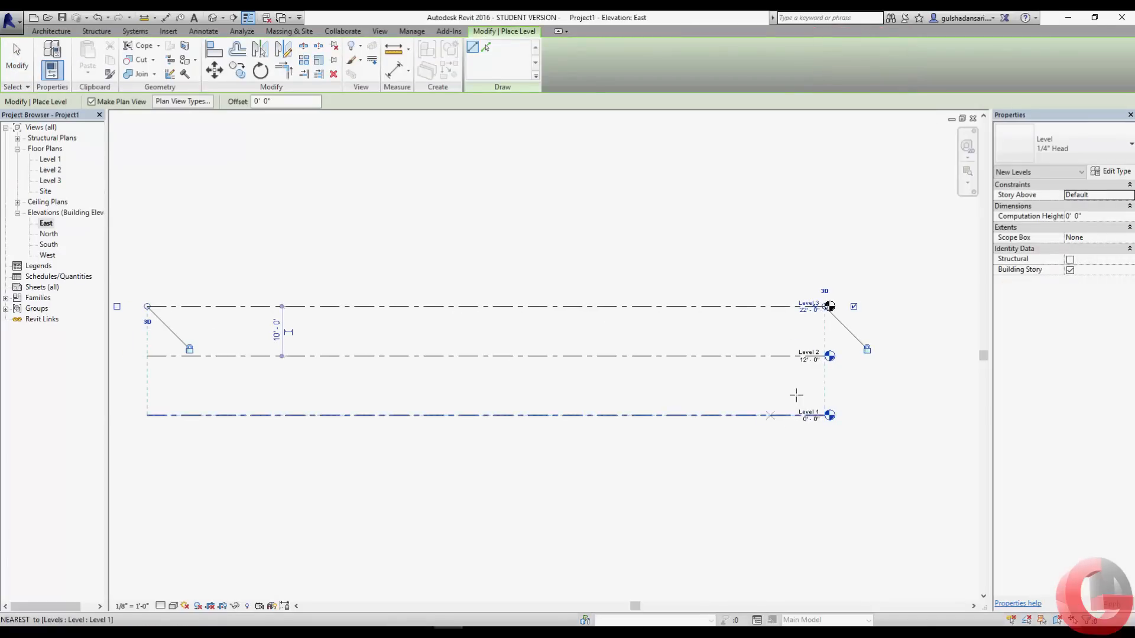
{"action": "scroll", "coordinate": [836, 317], "scroll_direction": "up", "scroll_amount": 3}
{"action": "key", "text": "Escape"}
{"action": "key", "text": "Escape"}
Set the elevation of Level 3 to 24'
{"action": "middle_click_drag", "start_coordinate": [774, 377], "coordinate": [750, 347]}
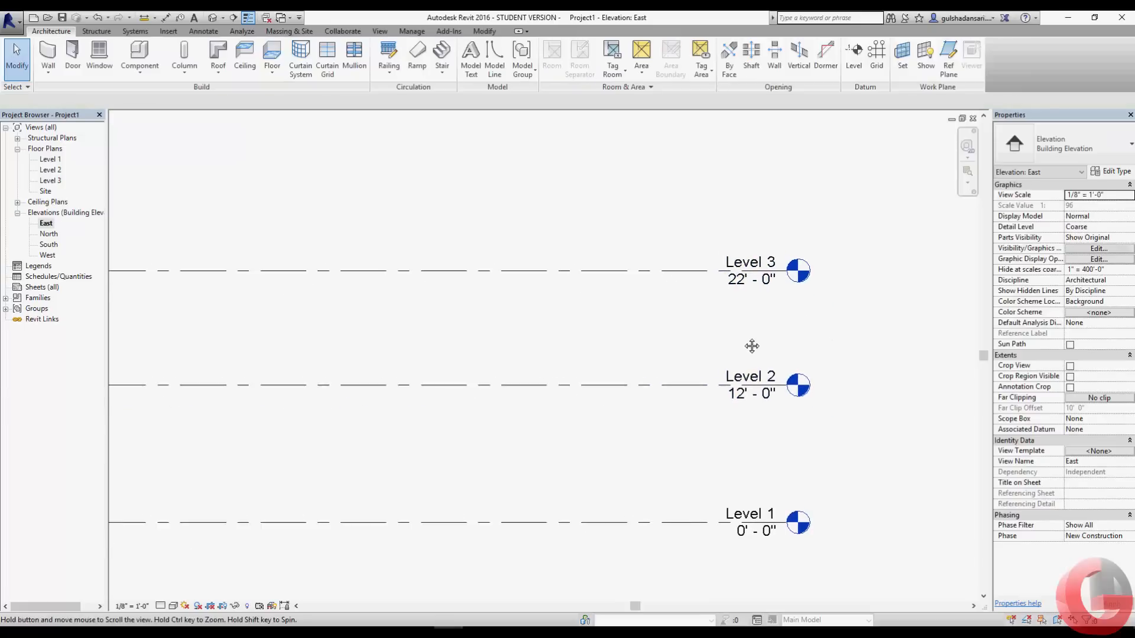
{"action": "left_click", "coordinate": [726, 278]}
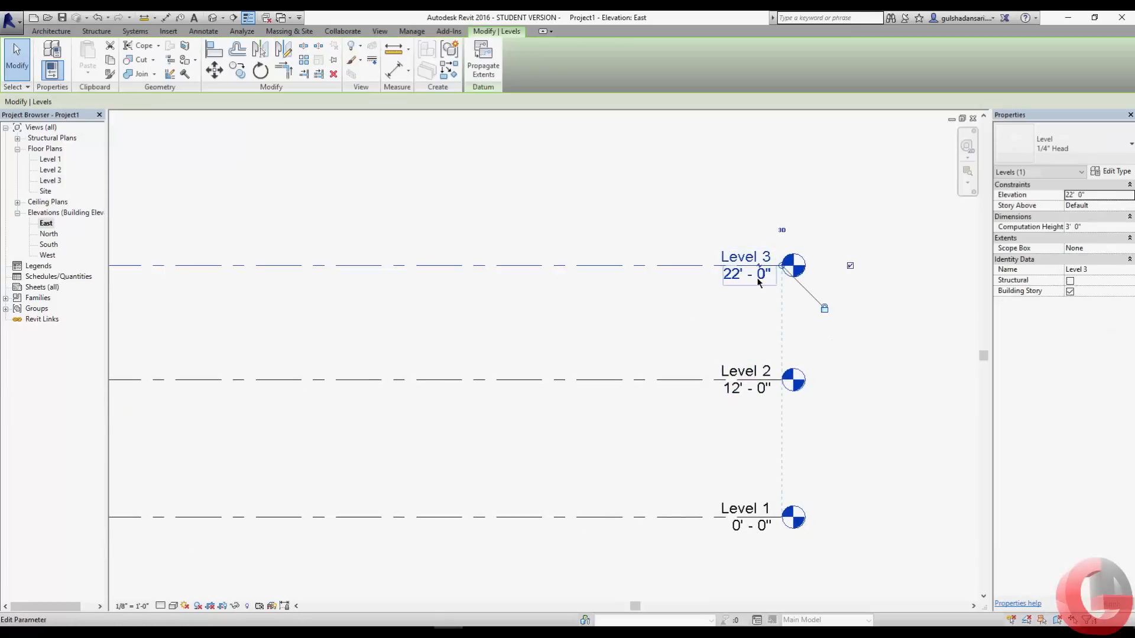
{"action": "left_click", "coordinate": [722, 276]}
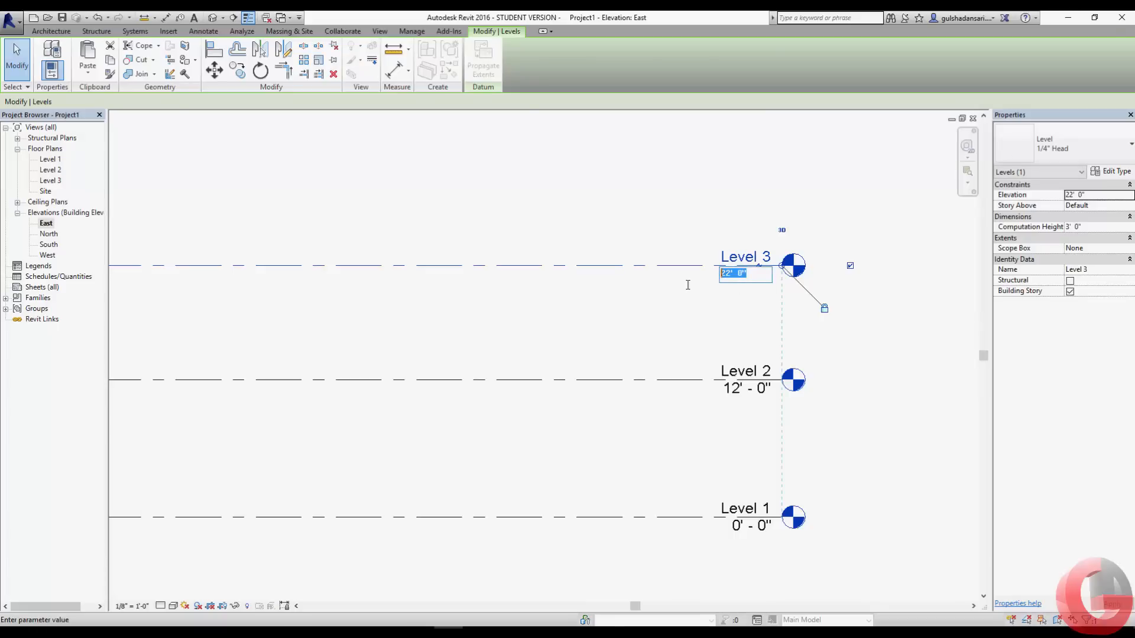
{"action": "type", "text": "24"}
{"action": "key", "text": "Return"}
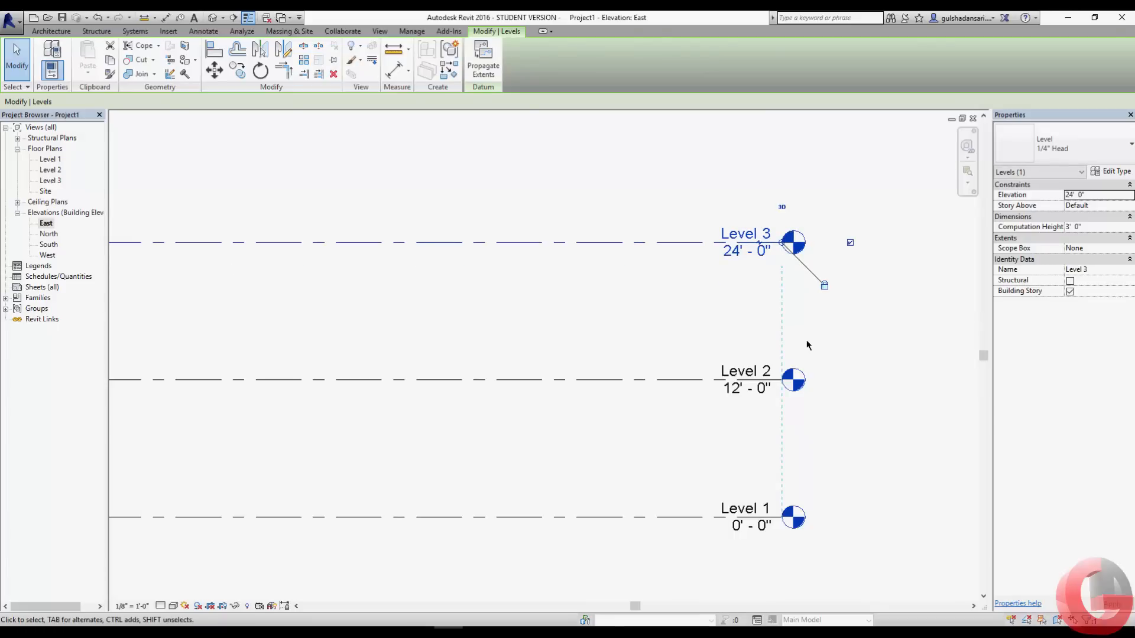
{"action": "left_click", "coordinate": [733, 305]}
Delete Level 2 and Level 3 together with their associated views, keeping Level 1
{"action": "scroll", "coordinate": [733, 305], "scroll_direction": "down", "scroll_amount": 1}
{"action": "mouse_move", "coordinate": [732, 305]}
{"action": "middle_mouse_down"}
{"action": "mouse_move", "coordinate": [787, 308]}
{"action": "mouse_move", "coordinate": [799, 349]}
{"action": "middle_mouse_up"}
{"action": "scroll", "coordinate": [724, 307], "scroll_direction": "down", "scroll_amount": 2}
{"action": "scroll", "coordinate": [796, 349], "scroll_direction": "down", "scroll_amount": 1}
{"action": "left_click_drag", "start_coordinate": [763, 290], "coordinate": [739, 377]}
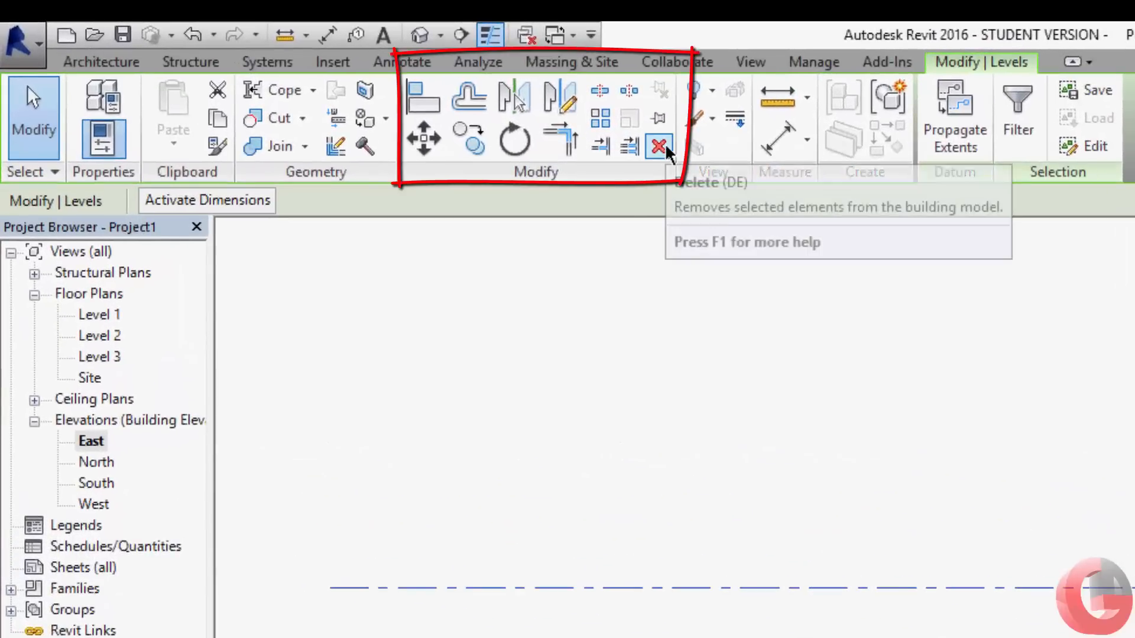
{"action": "left_click", "coordinate": [666, 150]}
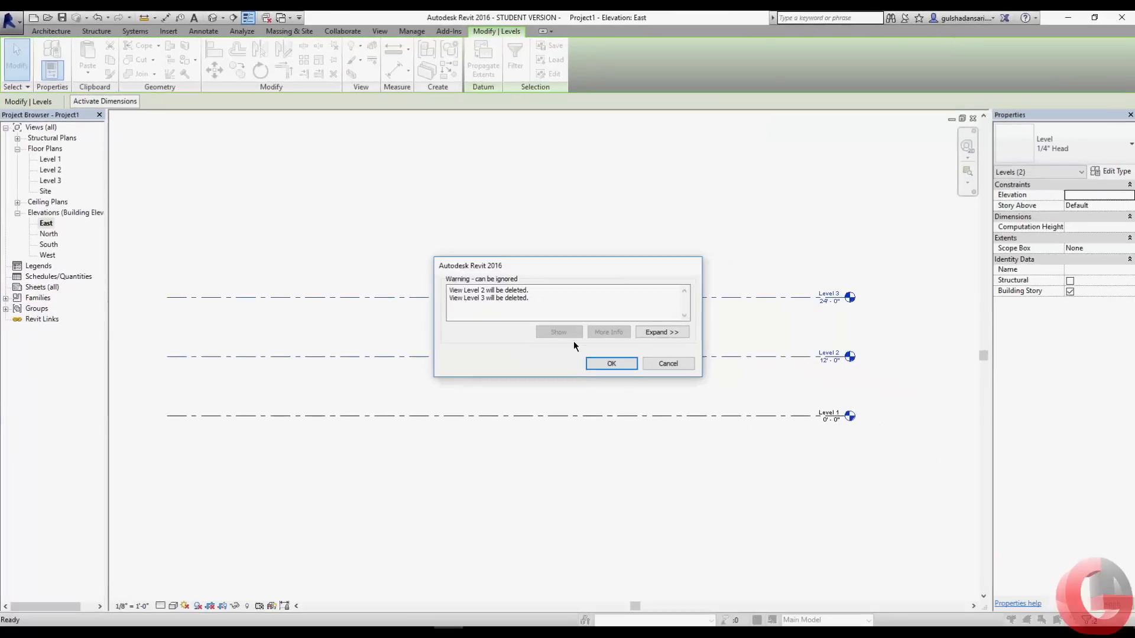
{"action": "left_click", "coordinate": [612, 364]}
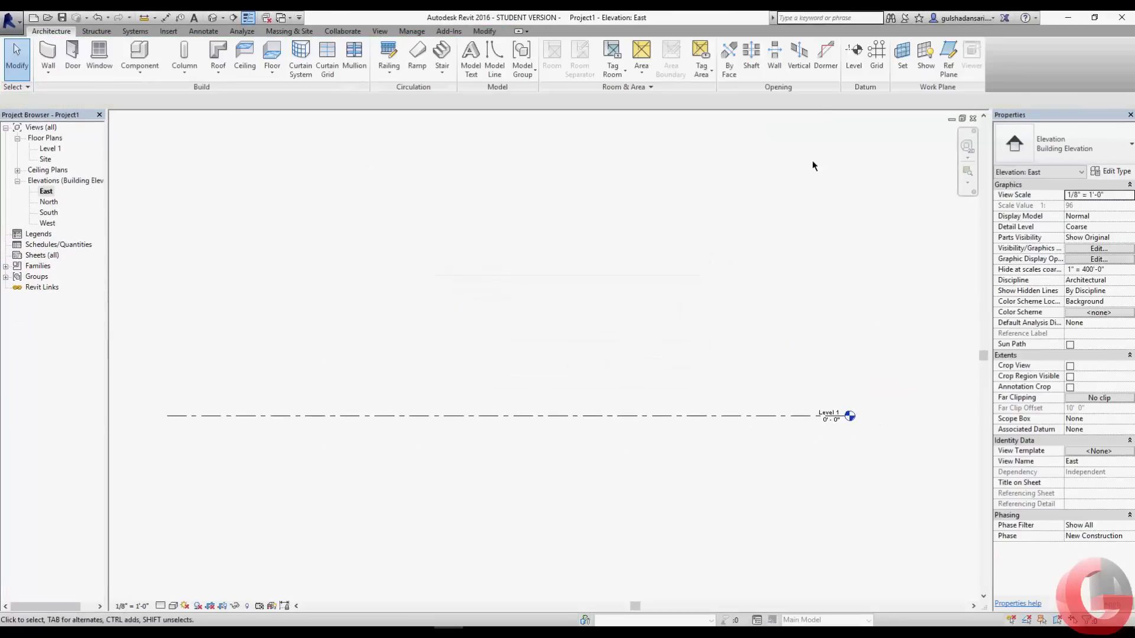
Draw three levels above Level 1 at about 11'-0", 20'-6" and 33'-0", aligned with Level 1's ends
{"action": "left_click", "coordinate": [854, 51]}
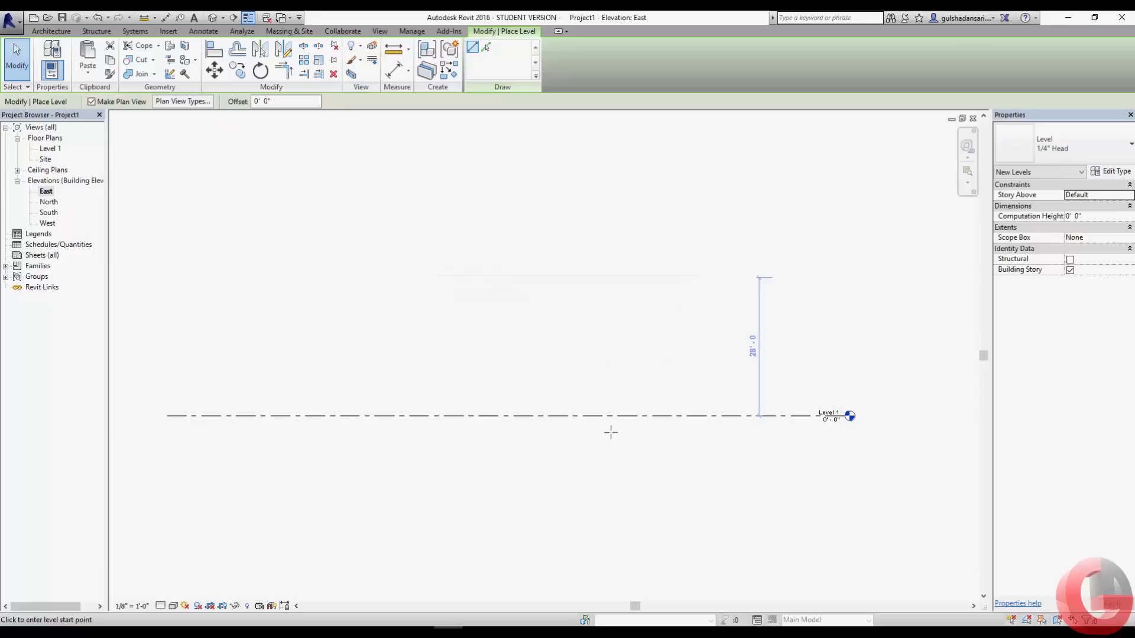
{"action": "left_click", "coordinate": [167, 361]}
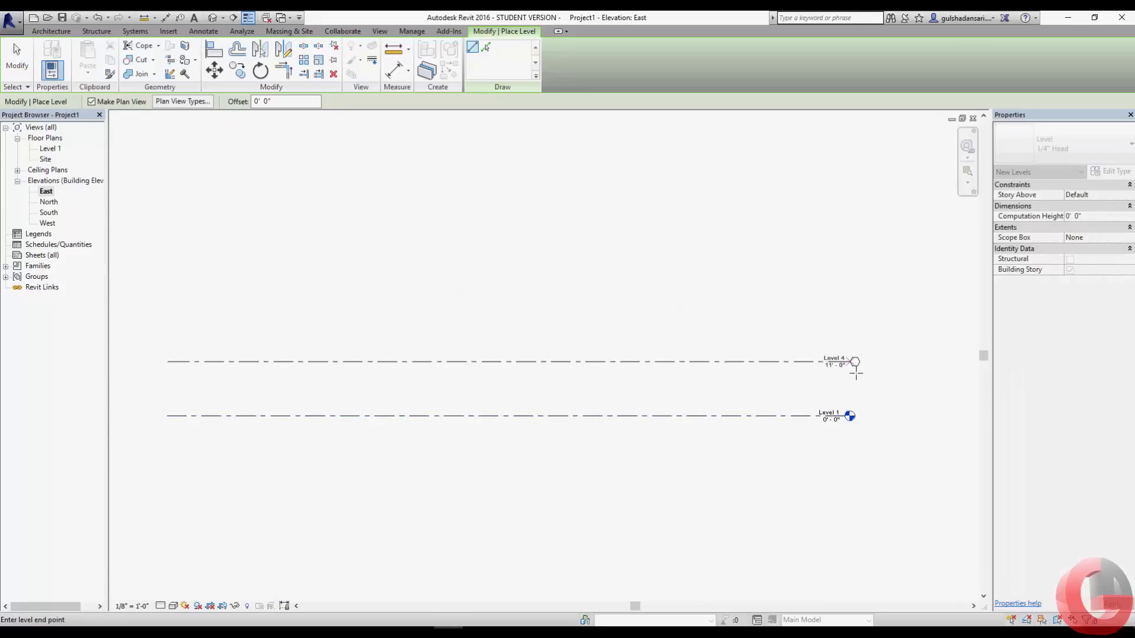
{"action": "left_click", "coordinate": [850, 362]}
{"action": "left_click", "coordinate": [168, 313]}
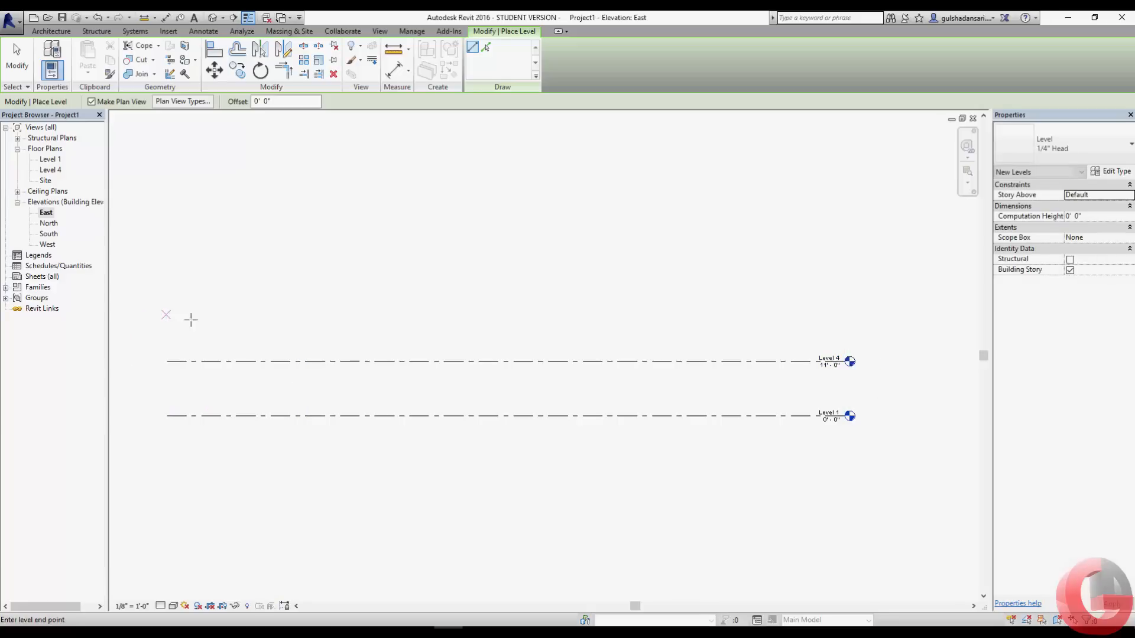
{"action": "left_click", "coordinate": [849, 315]}
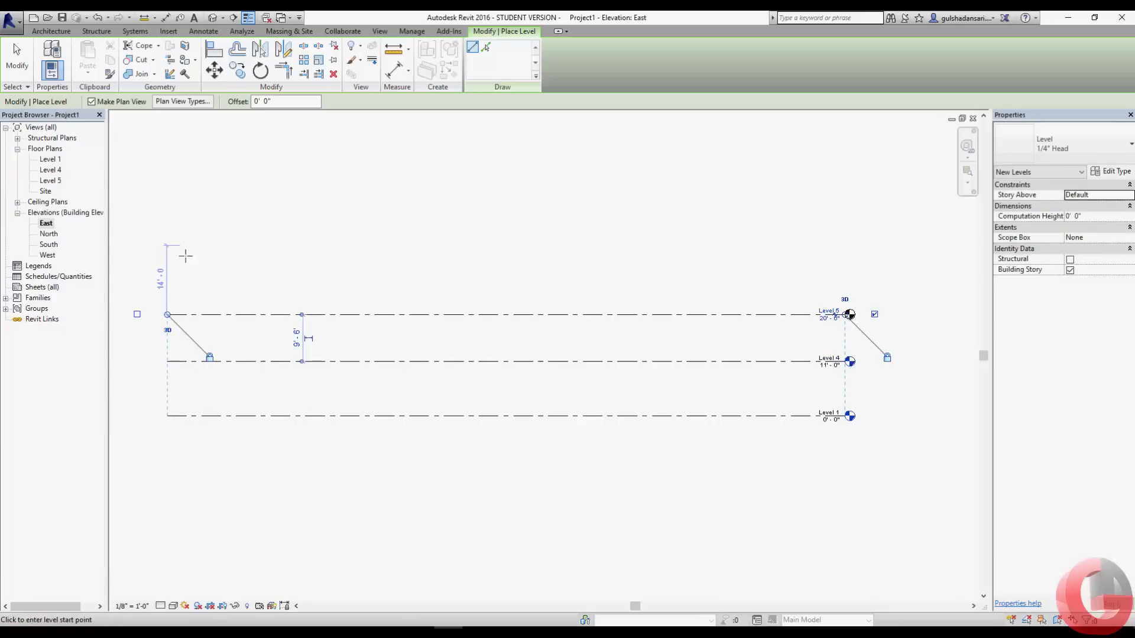
{"action": "left_click", "coordinate": [168, 253]}
{"action": "left_click", "coordinate": [849, 252]}
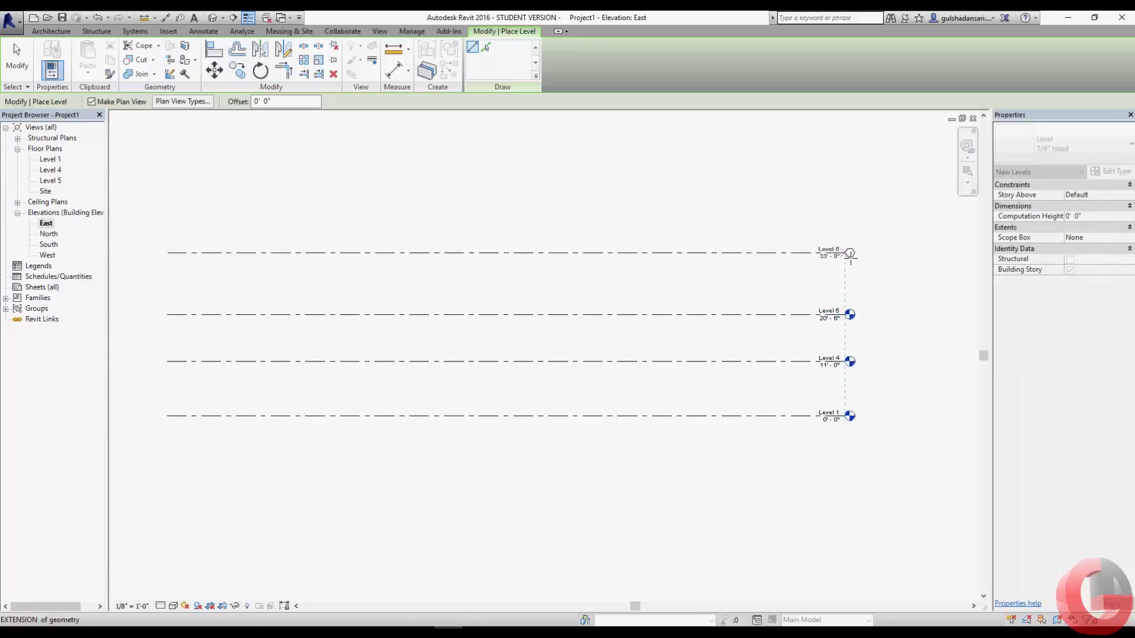
{"action": "scroll", "coordinate": [915, 359], "scroll_direction": "up", "scroll_amount": 2}
{"action": "middle_click_drag", "start_coordinate": [915, 358], "coordinate": [730, 359]}
{"action": "scroll", "coordinate": [636, 362], "scroll_direction": "up", "scroll_amount": 1}
{"action": "key", "text": "Escape"}
Set the elevation of Level 4 to 12'
{"action": "scroll", "coordinate": [621, 363], "scroll_direction": "up", "scroll_amount": 1}
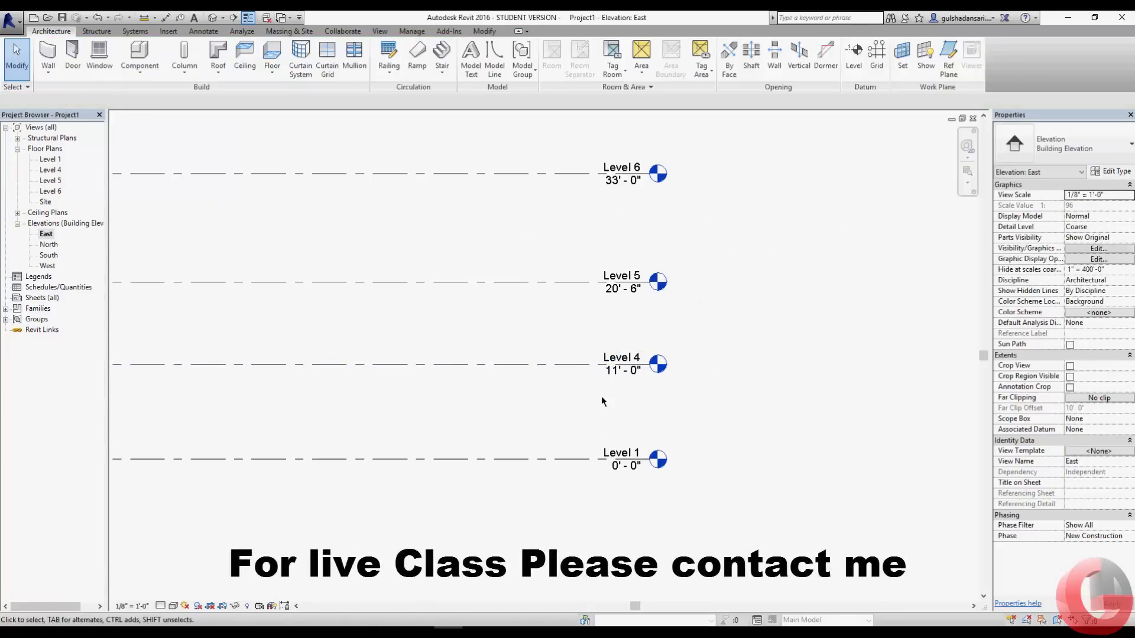
{"action": "left_click", "coordinate": [623, 374]}
{"action": "left_click", "coordinate": [623, 371]}
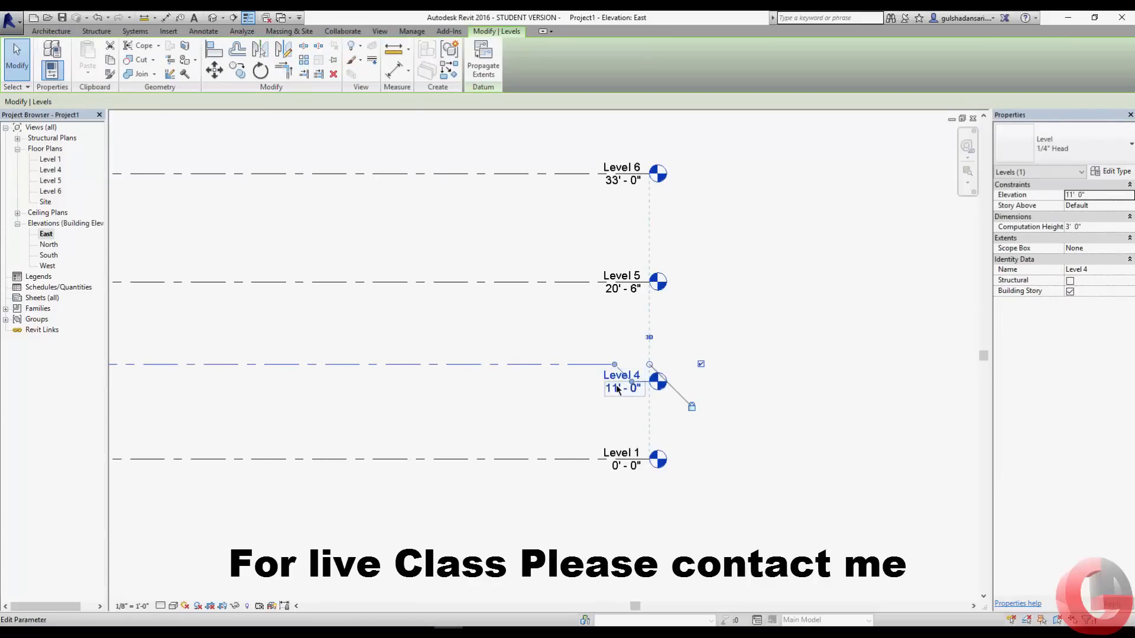
{"action": "left_click", "coordinate": [618, 391]}
{"action": "type", "text": "12"}
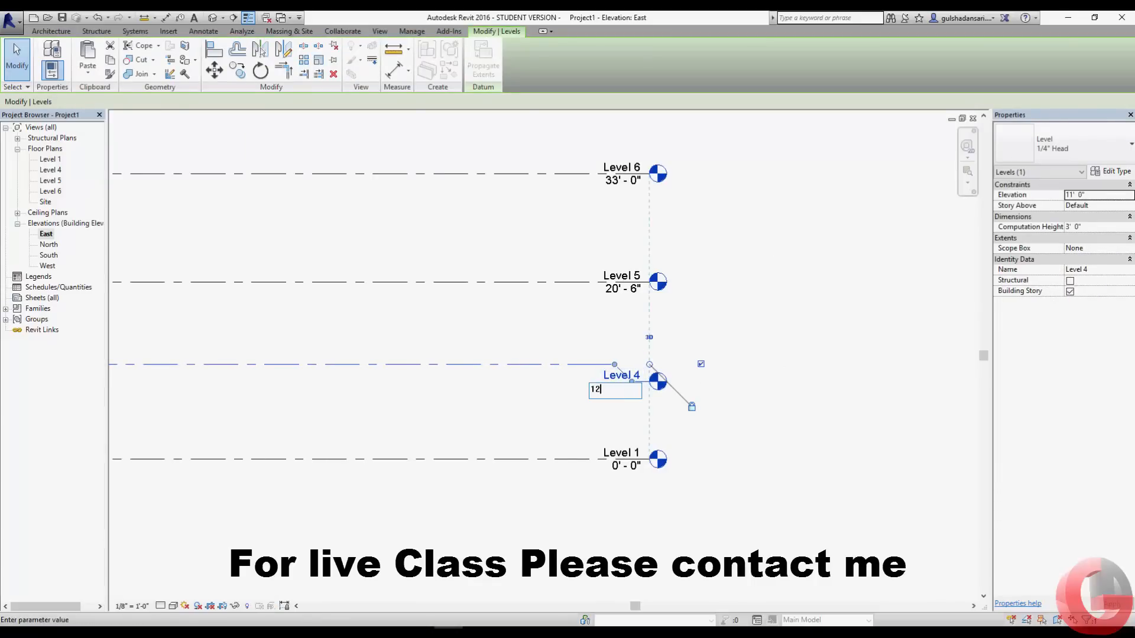
{"action": "type", "text": "'"}
{"action": "key", "text": "Return"}
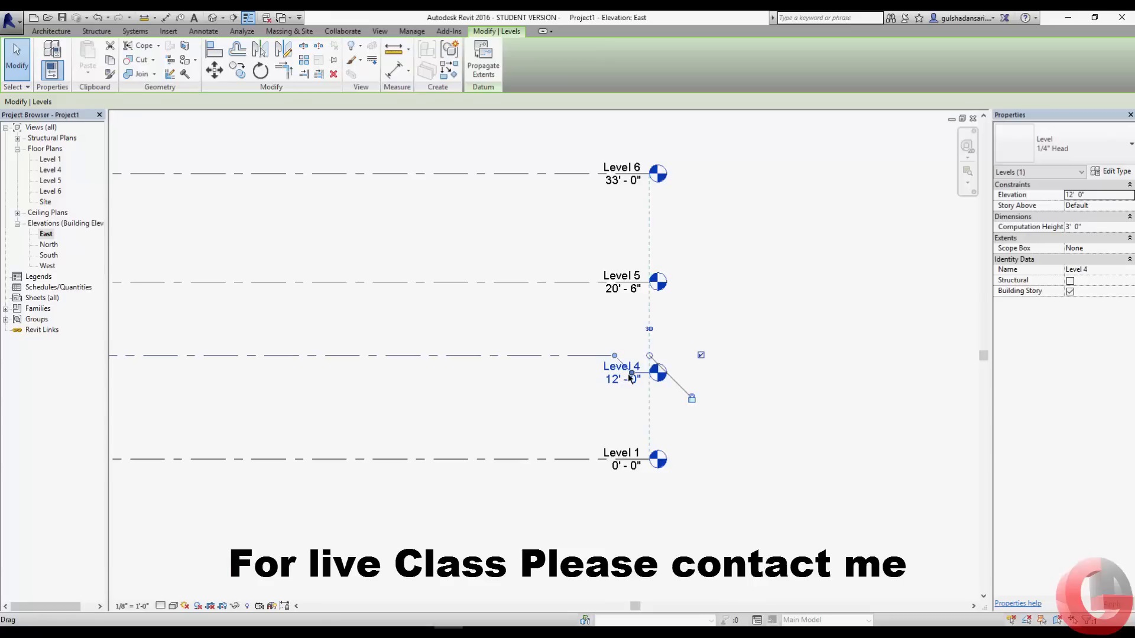
{"action": "left_click", "coordinate": [665, 375]}
Add an elbow to Level 4's line, raise its head above the line and shift both bend points away from the head
{"action": "scroll", "coordinate": [665, 374], "scroll_direction": "up", "scroll_amount": 2}
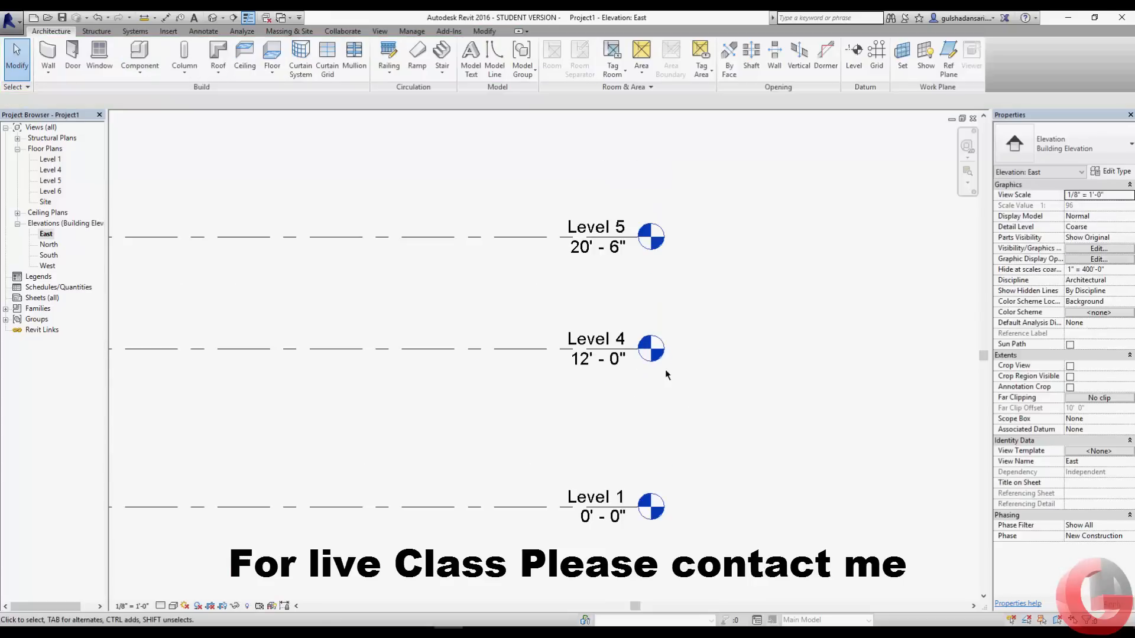
{"action": "left_click", "coordinate": [511, 348]}
{"action": "scroll", "coordinate": [612, 355], "scroll_direction": "up", "scroll_amount": 4}
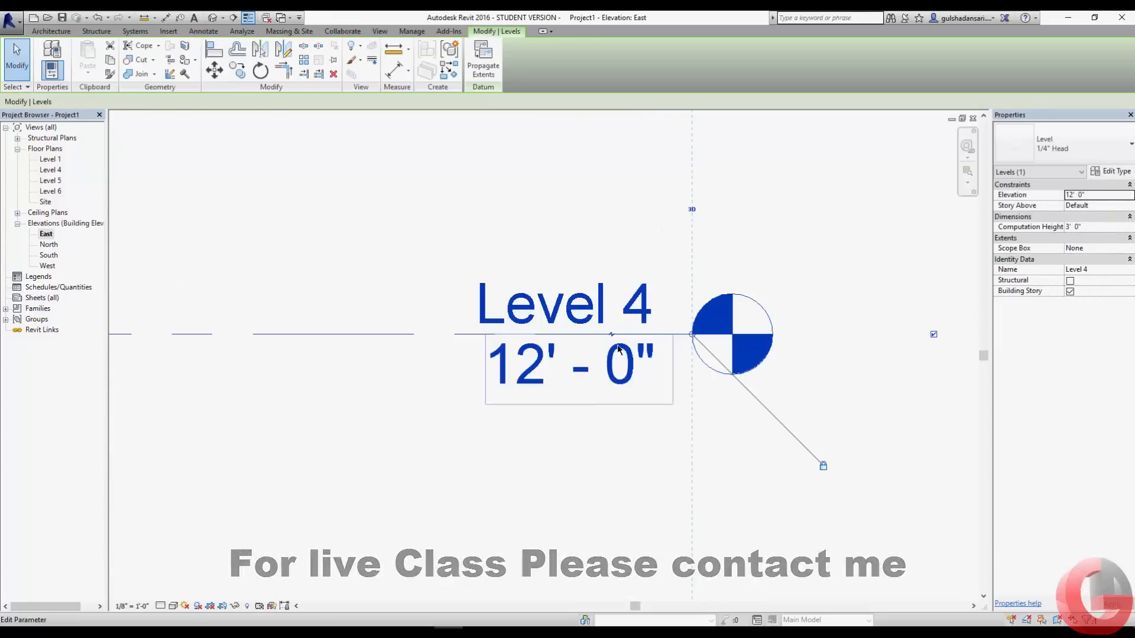
{"action": "left_click", "coordinate": [612, 336]}
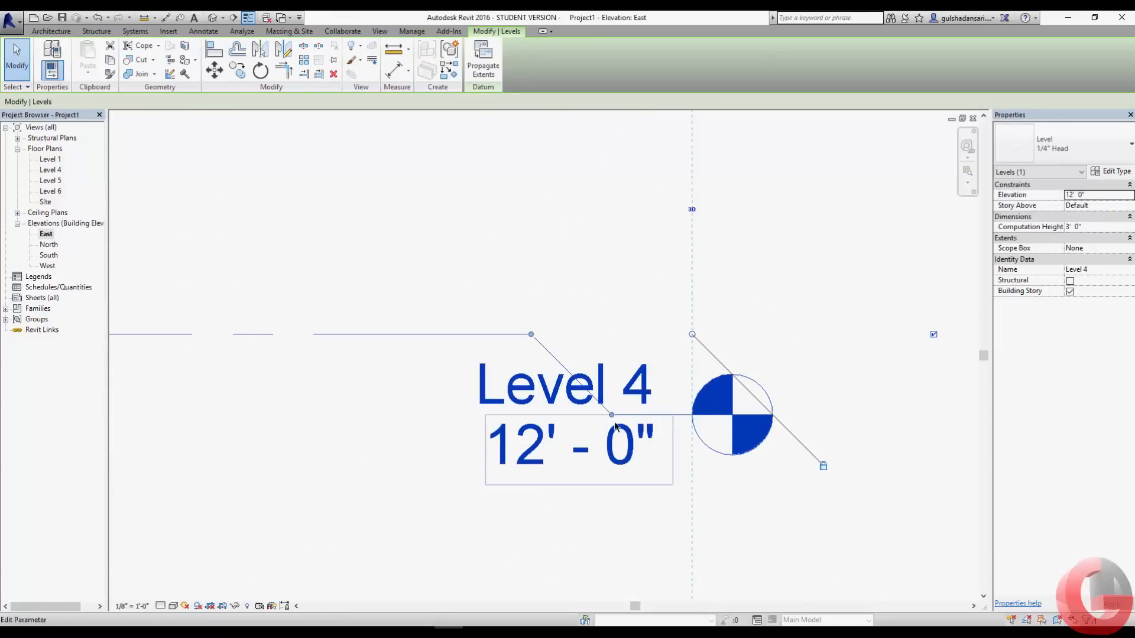
{"action": "left_click_drag", "start_coordinate": [613, 416], "coordinate": [613, 236]}
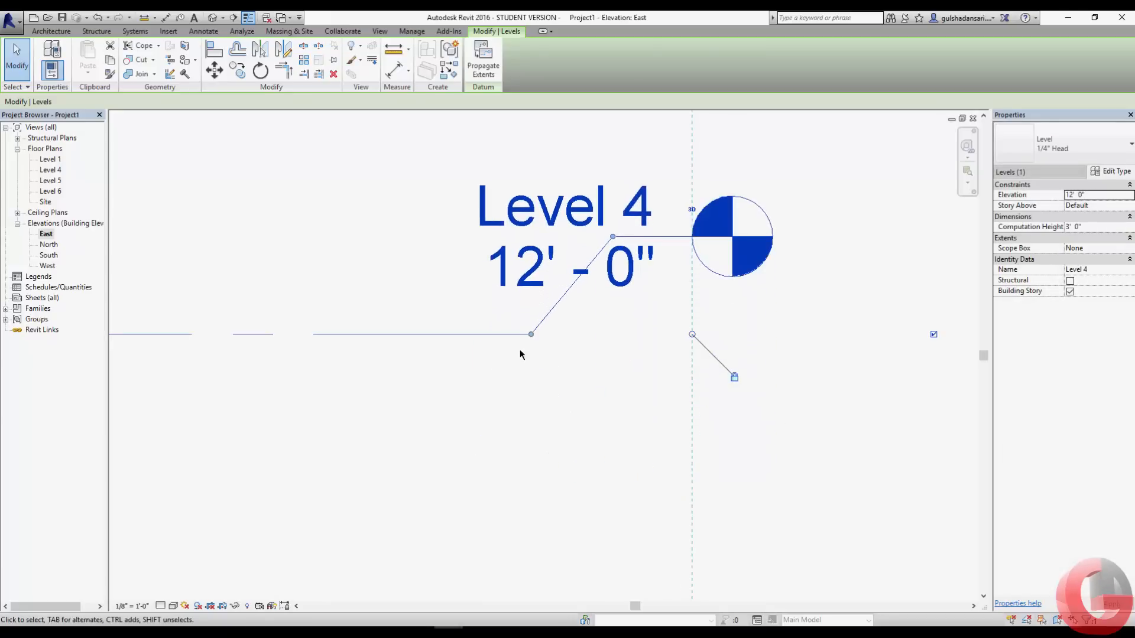
{"action": "left_click_drag", "start_coordinate": [532, 337], "coordinate": [320, 334]}
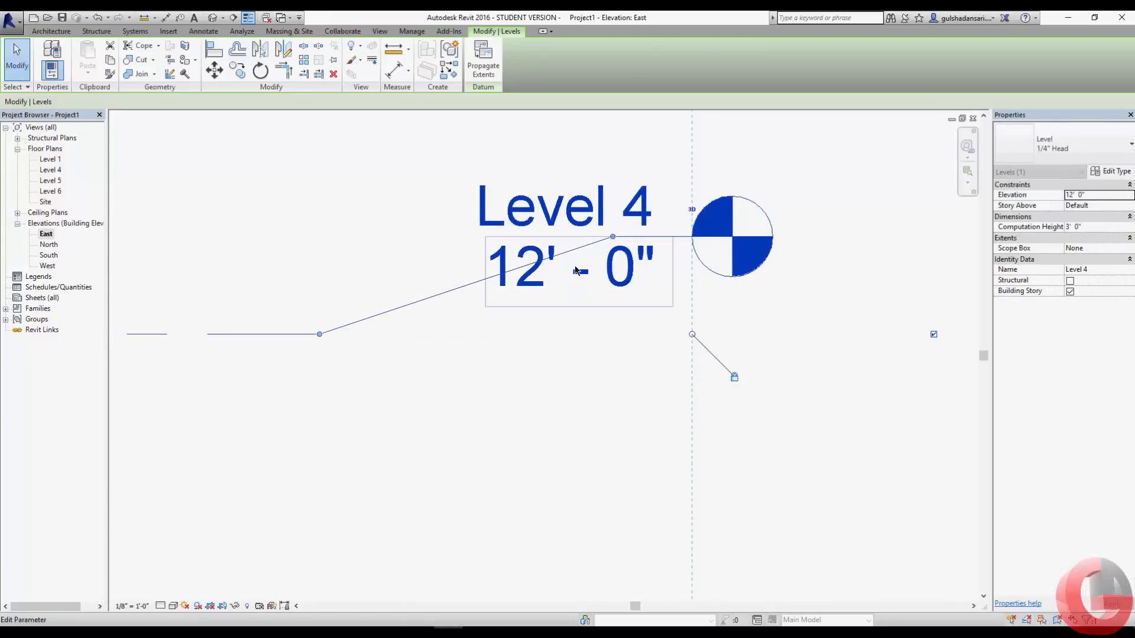
{"action": "left_click_drag", "start_coordinate": [613, 237], "coordinate": [460, 239]}
{"action": "scroll", "coordinate": [598, 386], "scroll_direction": "down", "scroll_amount": 3}
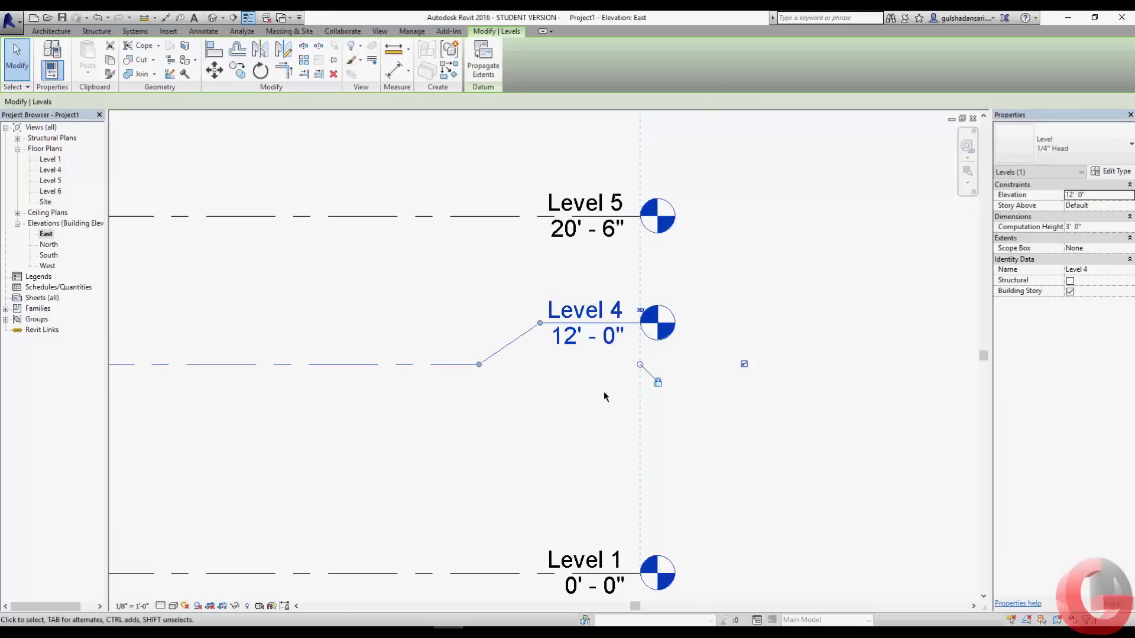
{"action": "left_click", "coordinate": [704, 323]}
Set the elevation of Level 5 to 24'
{"action": "scroll", "coordinate": [711, 340], "scroll_direction": "down", "scroll_amount": 1}
{"action": "middle_click_drag", "start_coordinate": [713, 345], "coordinate": [731, 409]}
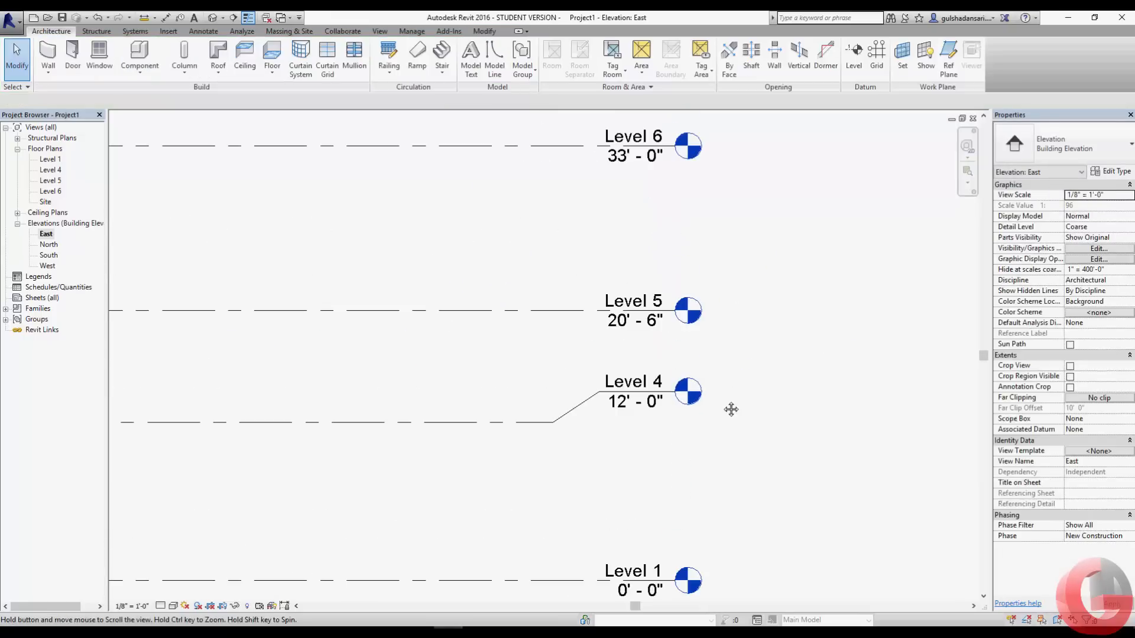
{"action": "left_click", "coordinate": [634, 324]}
{"action": "left_click", "coordinate": [636, 321]}
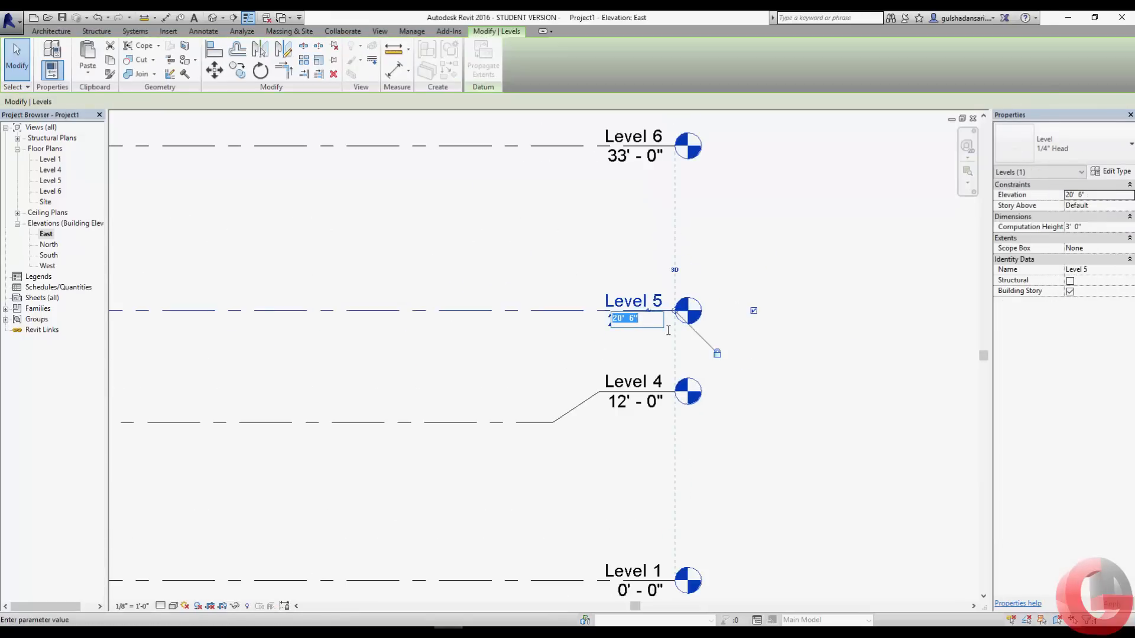
{"action": "type", "text": "24'"}
{"action": "key", "text": "Return"}
{"action": "scroll", "coordinate": [689, 325], "scroll_direction": "down", "scroll_amount": 2}
{"action": "key", "text": "Escape"}
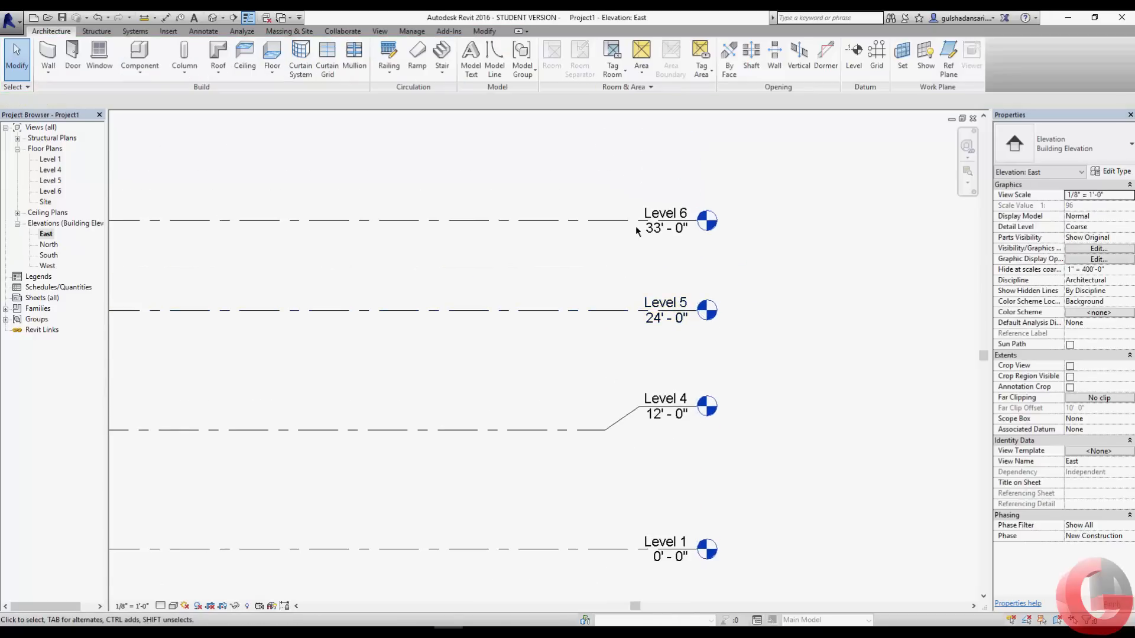
Set the elevation of Level 6 to 36'
{"action": "left_click", "coordinate": [637, 230]}
{"action": "left_click", "coordinate": [680, 229]}
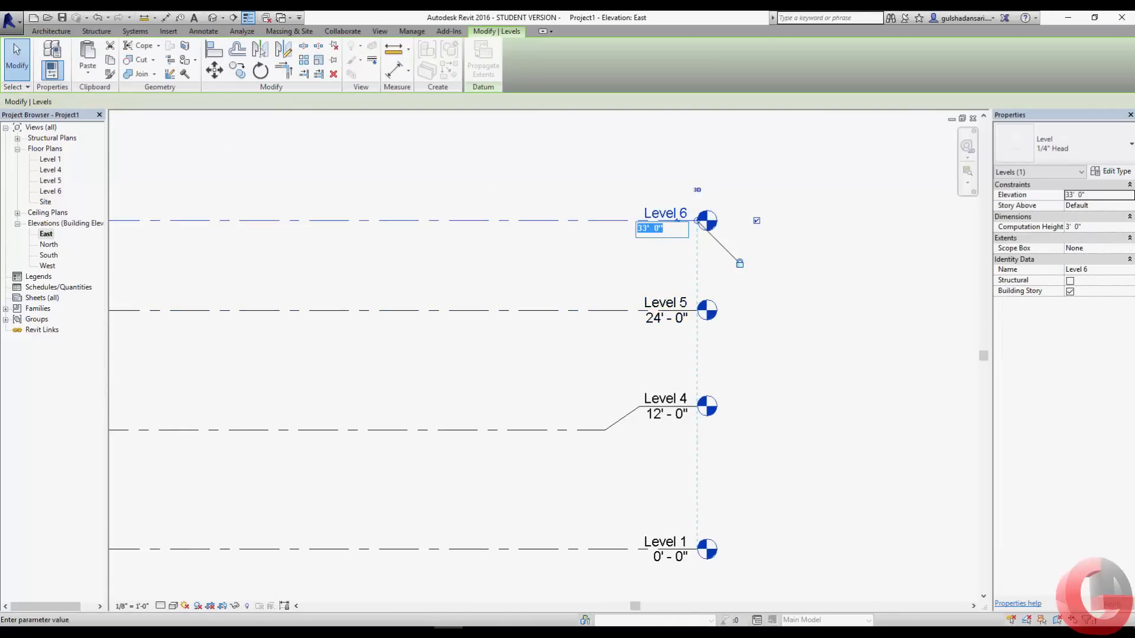
{"action": "type", "text": "36'"}
{"action": "key", "text": "Return"}
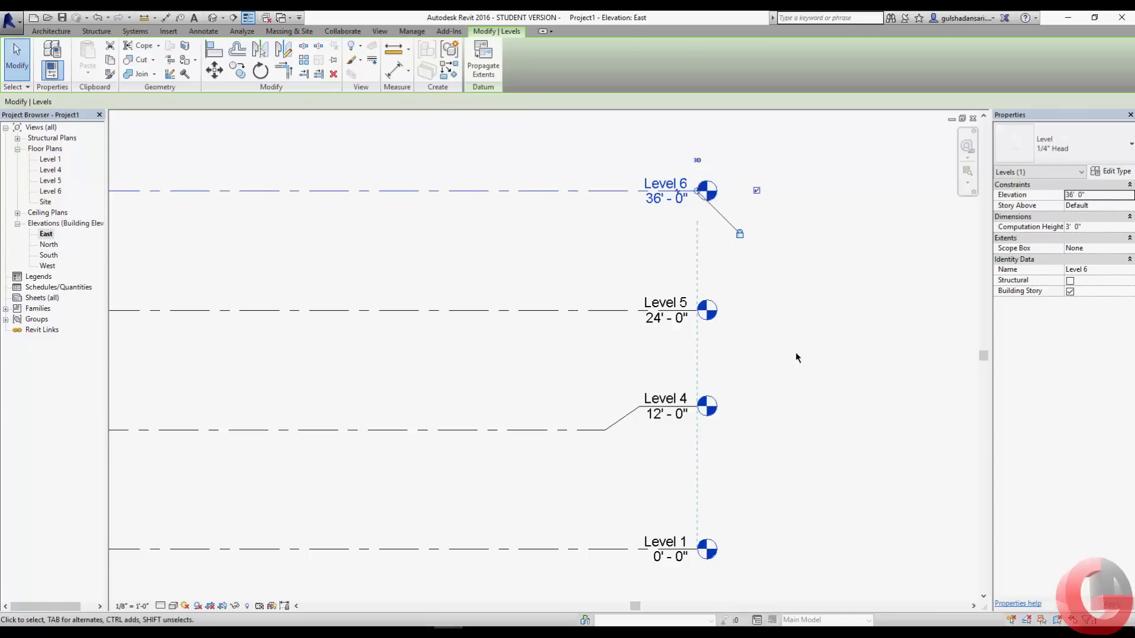
{"action": "key", "text": "Escape"}
Rename Level 4 as Level 2 and rename its corresponding views as well
{"action": "scroll", "coordinate": [805, 400], "scroll_direction": "down", "scroll_amount": 1}
{"action": "scroll", "coordinate": [679, 498], "scroll_direction": "up", "scroll_amount": 2}
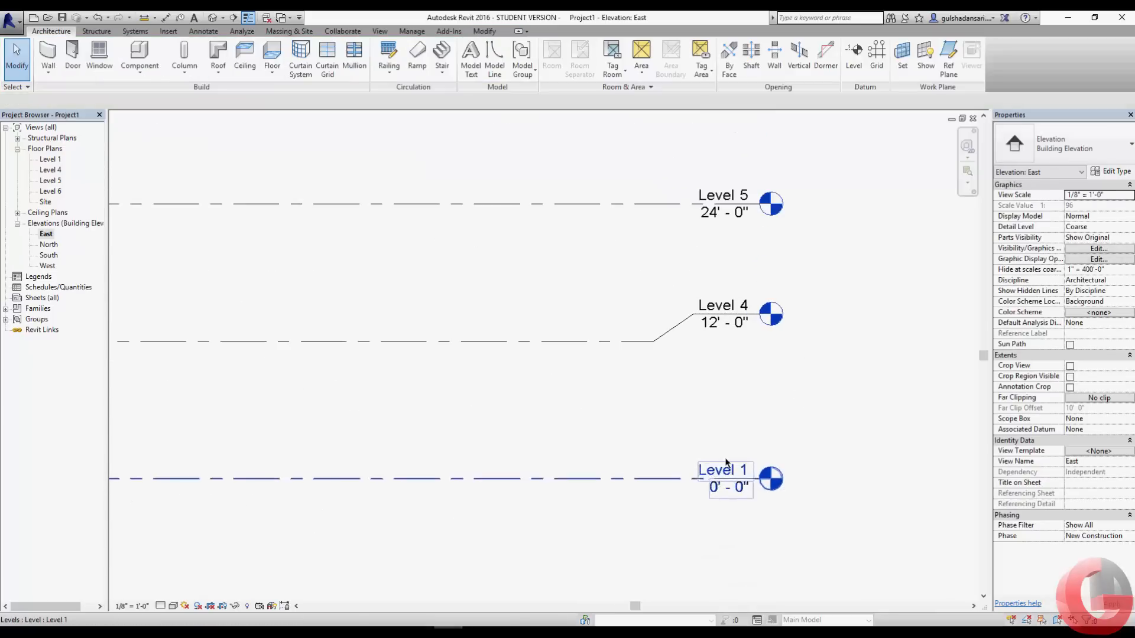
{"action": "left_click", "coordinate": [725, 304]}
{"action": "left_click", "coordinate": [735, 312]}
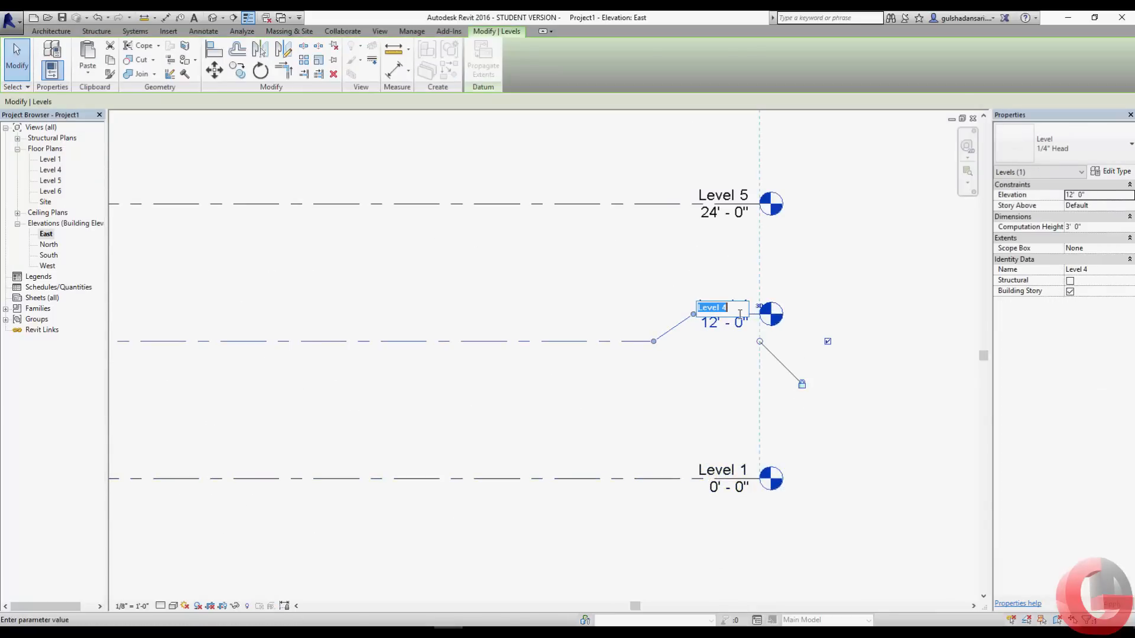
{"action": "left_click", "coordinate": [746, 314]}
{"action": "type", "text": "2"}
{"action": "key", "text": "Return"}
{"action": "left_click", "coordinate": [584, 335]}
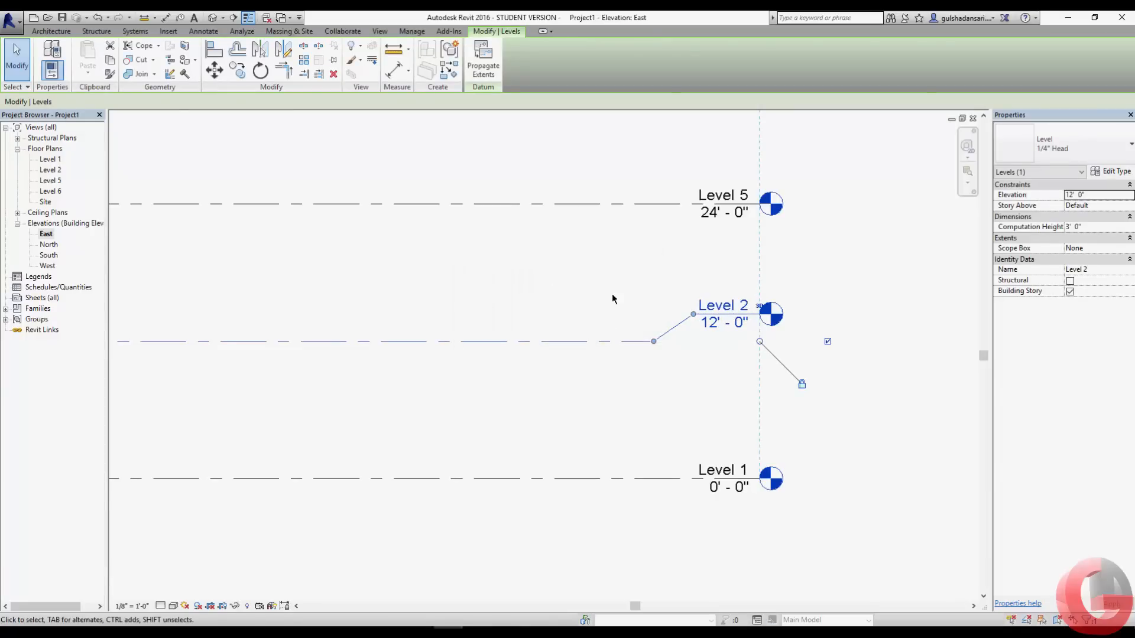
{"action": "left_click", "coordinate": [613, 293]}
Rename Level 1 as GR Floor, including its corresponding views
{"action": "scroll", "coordinate": [741, 331], "scroll_direction": "down", "scroll_amount": 2}
{"action": "middle_click_drag", "start_coordinate": [746, 332], "coordinate": [746, 425]}
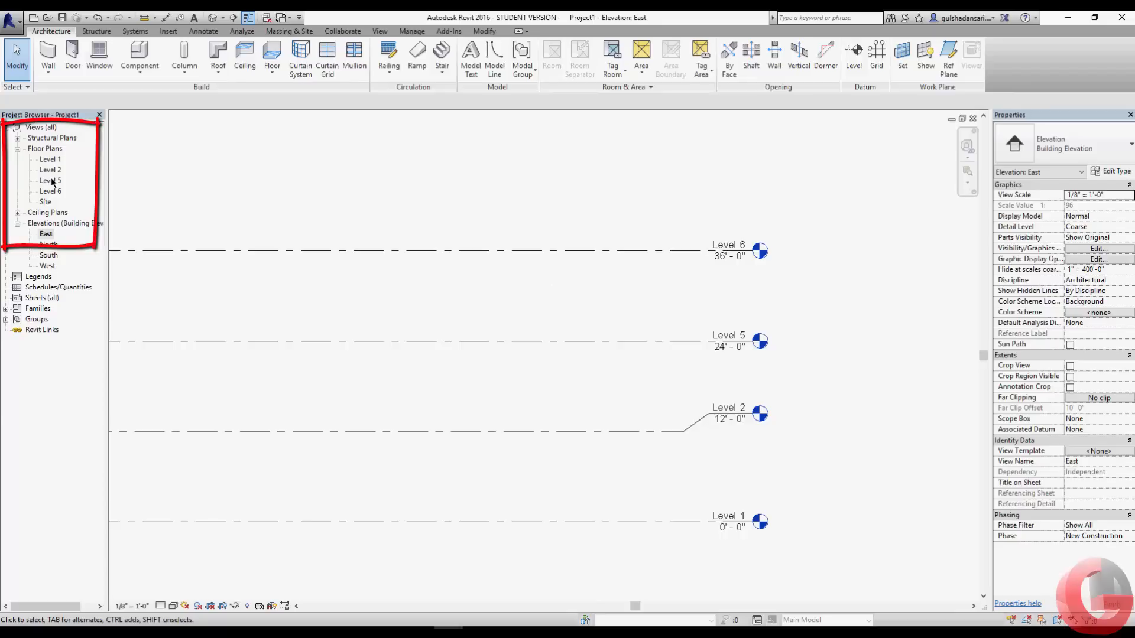
{"action": "middle_click_drag", "start_coordinate": [739, 523], "coordinate": [738, 452]}
{"action": "scroll", "coordinate": [733, 458], "scroll_direction": "up", "scroll_amount": 2}
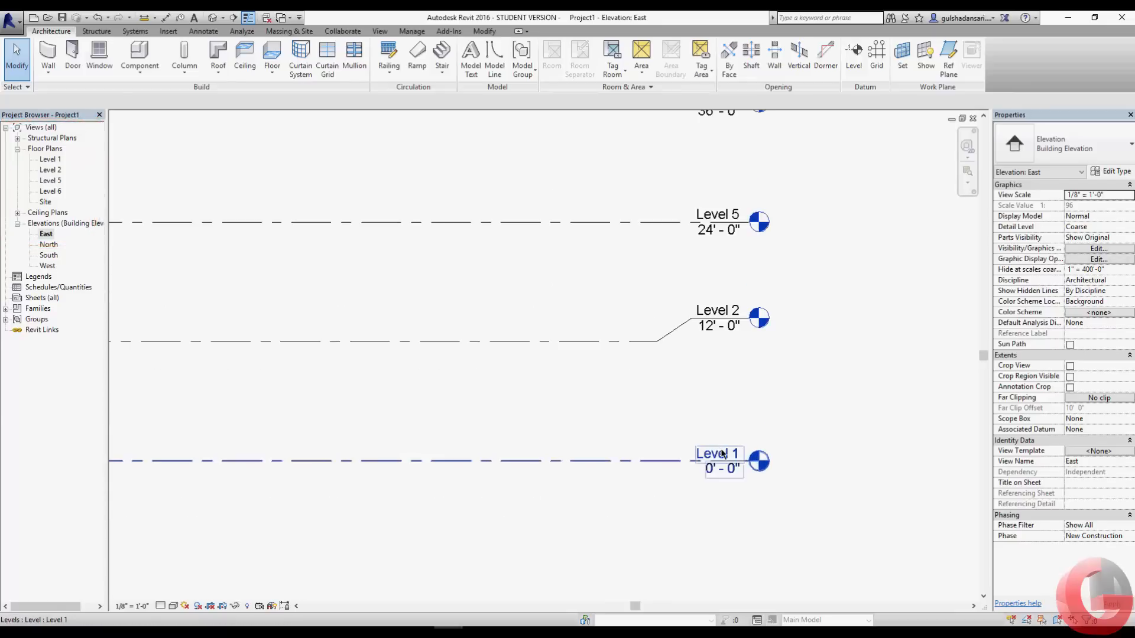
{"action": "left_click", "coordinate": [707, 461]}
{"action": "left_click", "coordinate": [709, 455]}
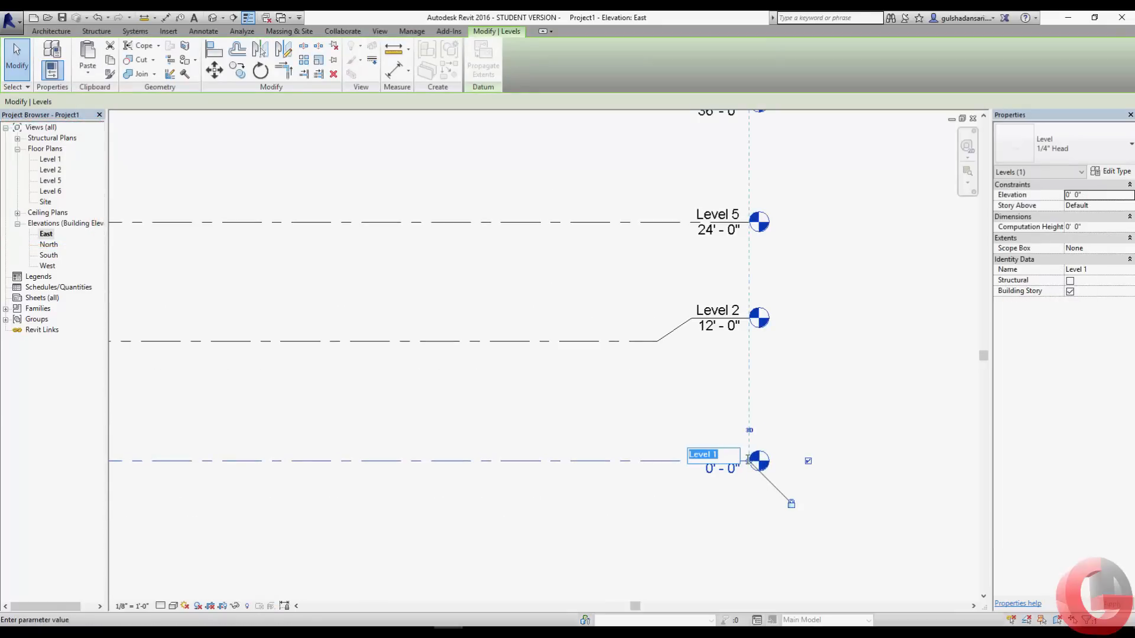
{"action": "type", "text": "GR Floor"}
{"action": "key", "text": "Return"}
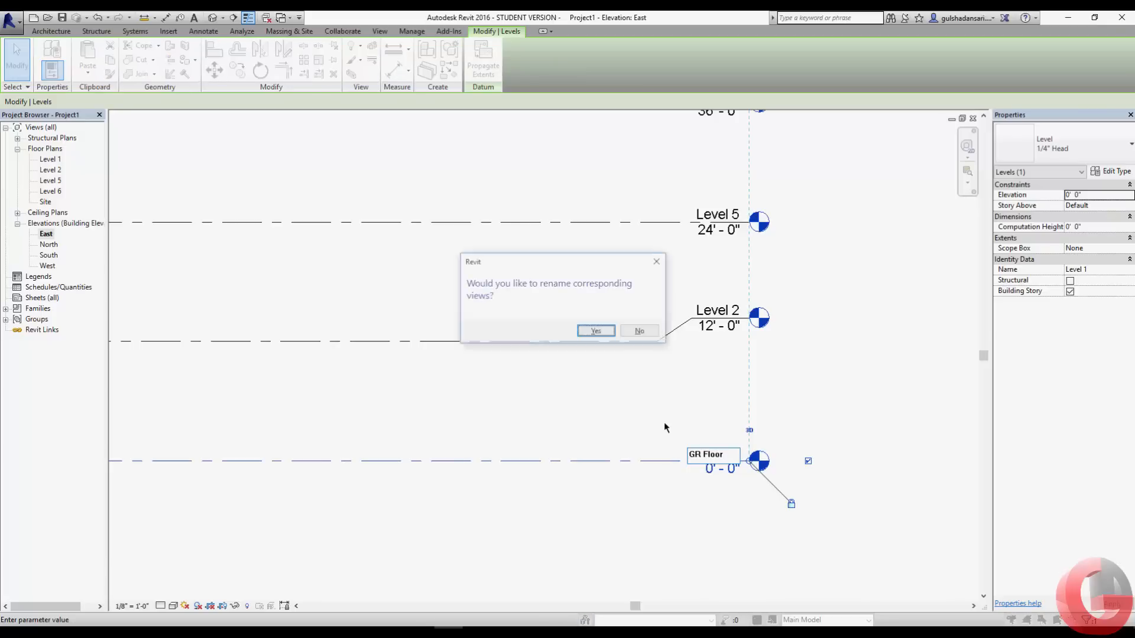
{"action": "left_click", "coordinate": [601, 333]}
{"action": "left_click", "coordinate": [813, 321]}
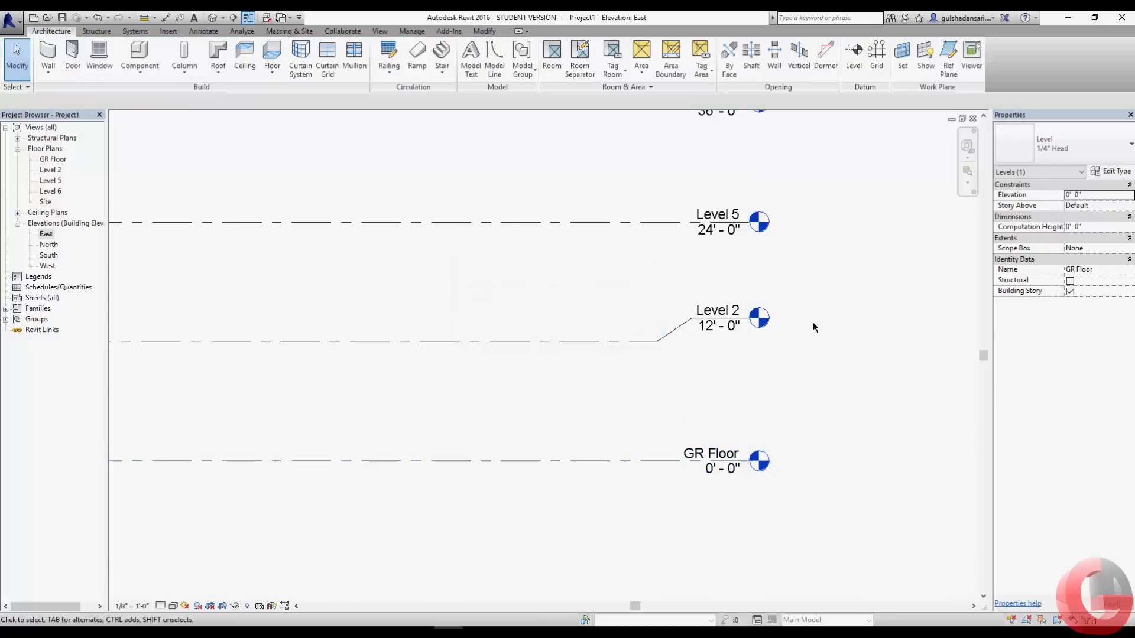
Rename Level 2 as FR Floor, including its corresponding views
{"action": "left_click", "coordinate": [737, 312]}
{"action": "left_click", "coordinate": [737, 312]}
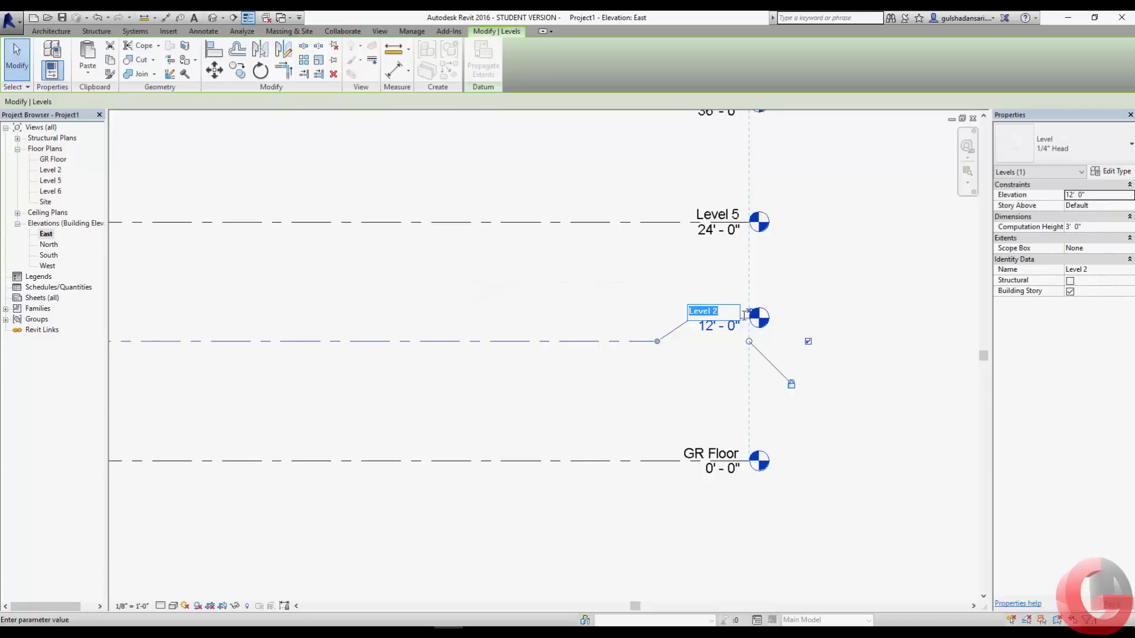
{"action": "type", "text": "Fi"}
{"action": "key", "text": "Return"}
{"action": "left_click", "coordinate": [597, 331]}
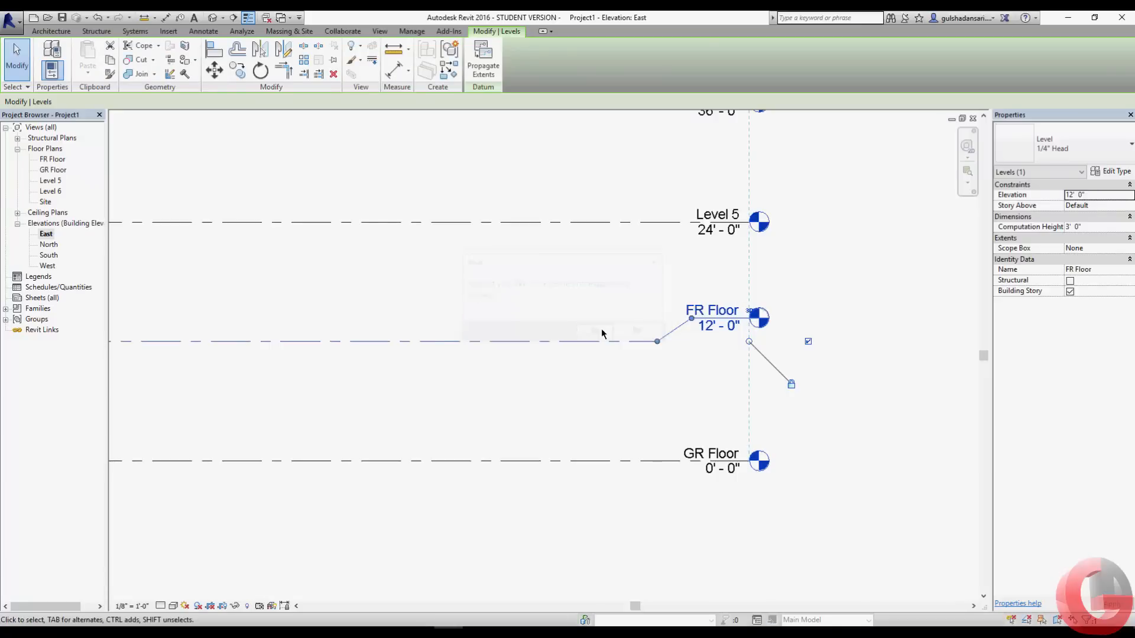
Rename Level 5 as SC Floor, including its corresponding views
{"action": "middle_click_drag", "start_coordinate": [698, 238], "coordinate": [659, 335]}
{"action": "left_click", "coordinate": [696, 308]}
{"action": "left_click", "coordinate": [696, 308]}
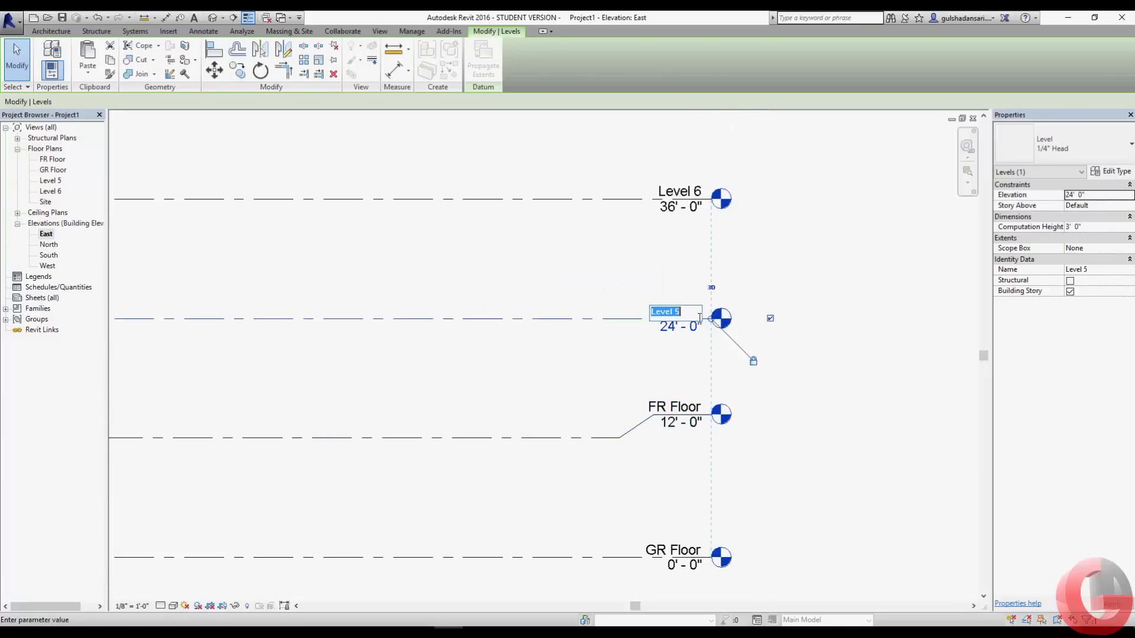
{"action": "type", "text": "SC Floor"}
{"action": "key", "text": "Return"}
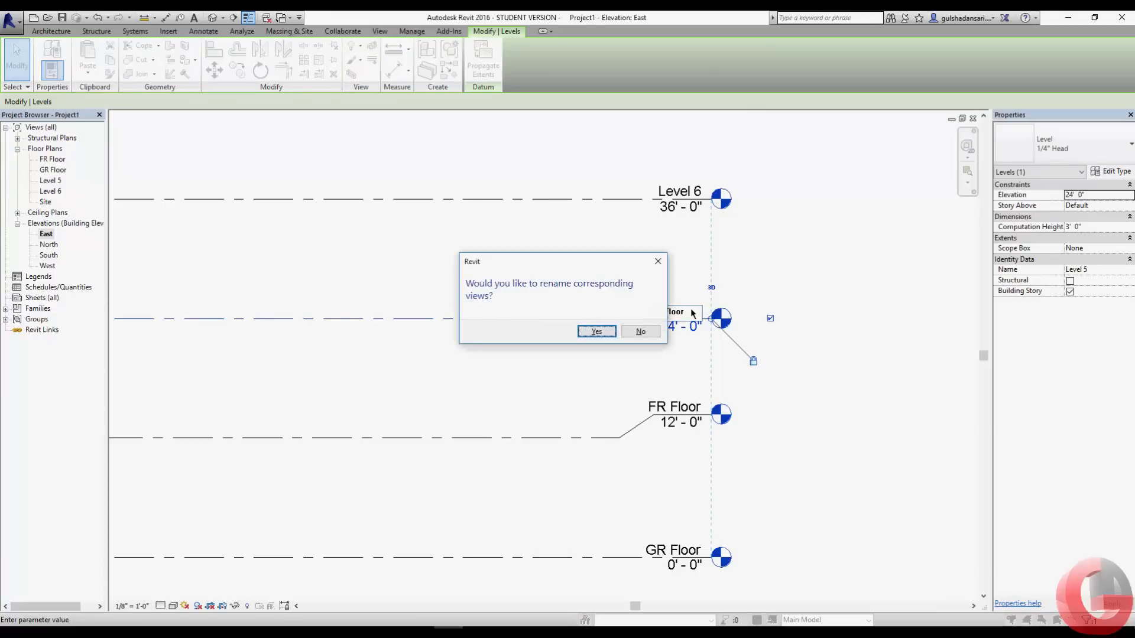
{"action": "left_click", "coordinate": [596, 331]}
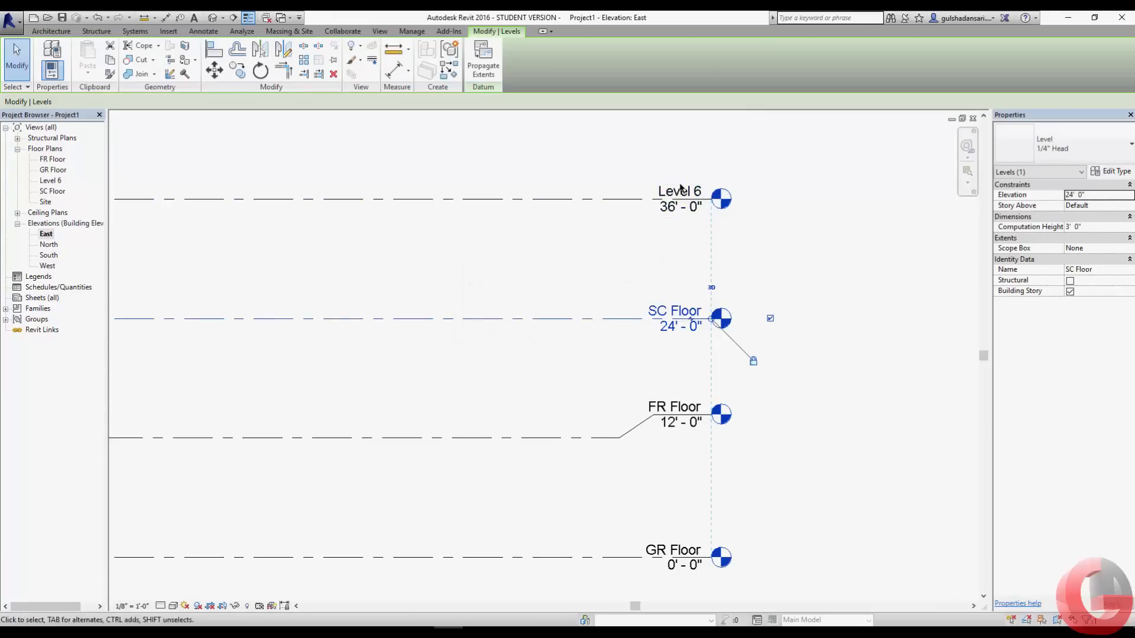
Rename Level 6 as RF Floor, including its corresponding views
{"action": "left_click", "coordinate": [698, 195]}
{"action": "left_click", "coordinate": [697, 196]}
{"action": "type", "text": "RF Floor"}
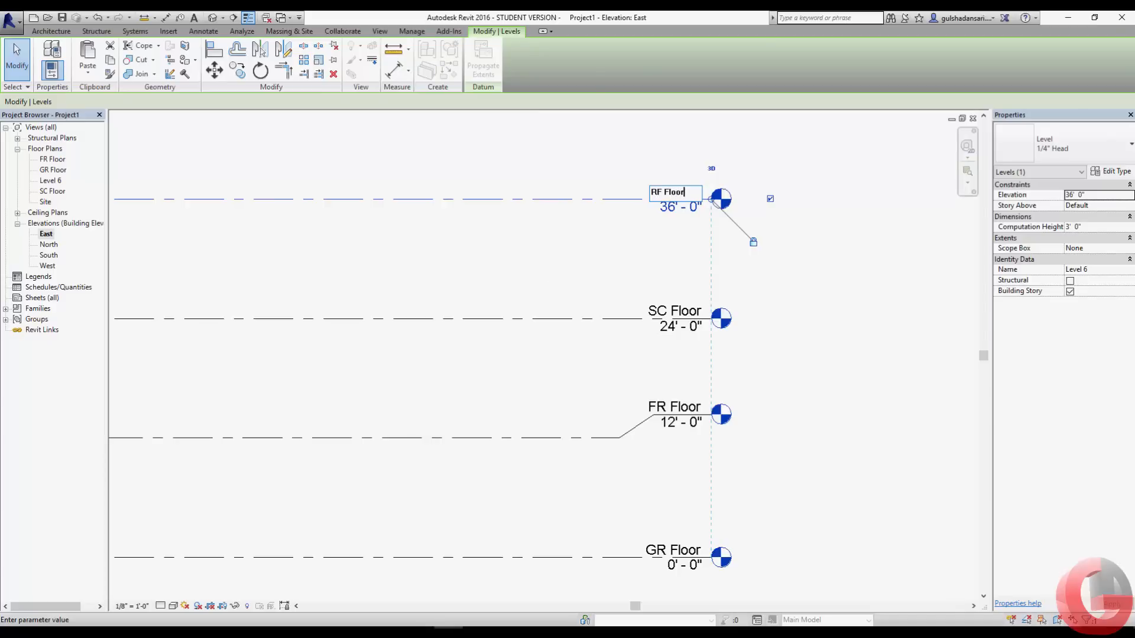
{"action": "key", "text": "Return"}
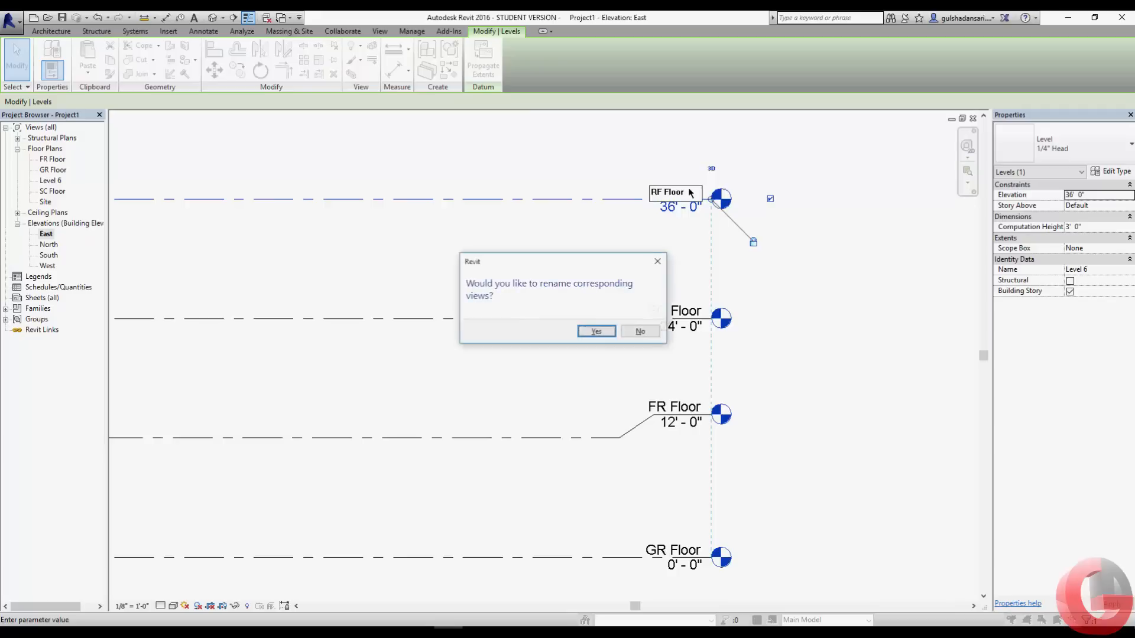
{"action": "left_click", "coordinate": [592, 329]}
{"action": "scroll", "coordinate": [747, 218], "scroll_direction": "down", "scroll_amount": 1}
{"action": "middle_click_drag", "start_coordinate": [748, 218], "coordinate": [757, 212]}
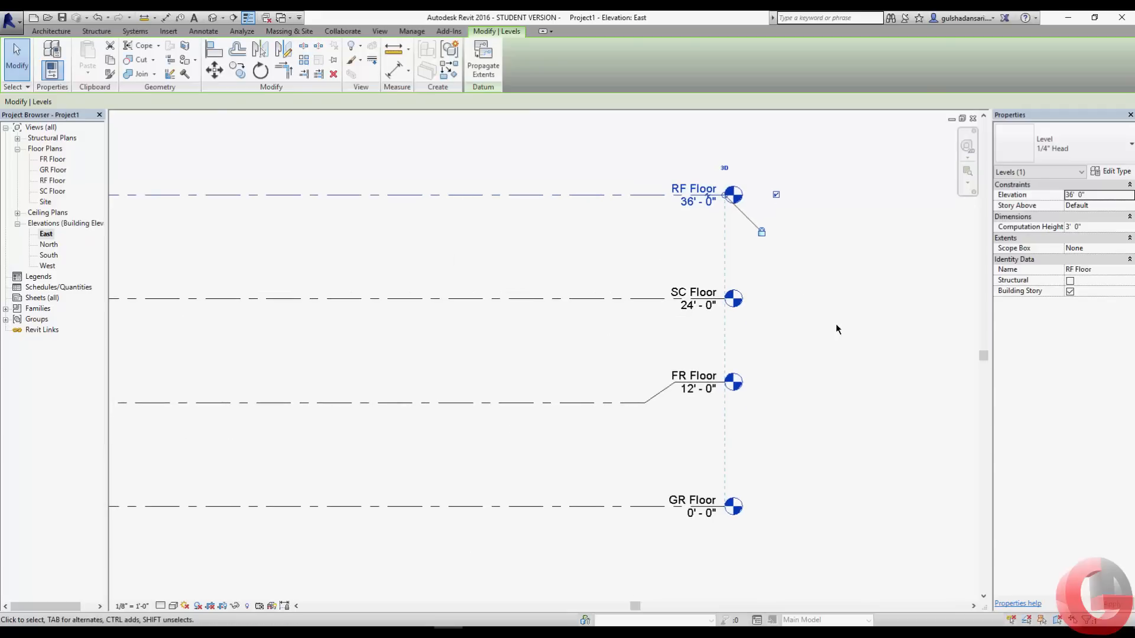
{"action": "left_click", "coordinate": [835, 326]}
Add the prefix 01- to the GR Floor level's name and rename its corresponding views to match
{"action": "scroll", "coordinate": [734, 244], "scroll_direction": "down", "scroll_amount": 2}
{"action": "middle_click_drag", "start_coordinate": [724, 250], "coordinate": [808, 287]}
{"action": "scroll", "coordinate": [691, 298], "scroll_direction": "down", "scroll_amount": 1}
{"action": "middle_click_drag", "start_coordinate": [691, 298], "coordinate": [748, 280]}
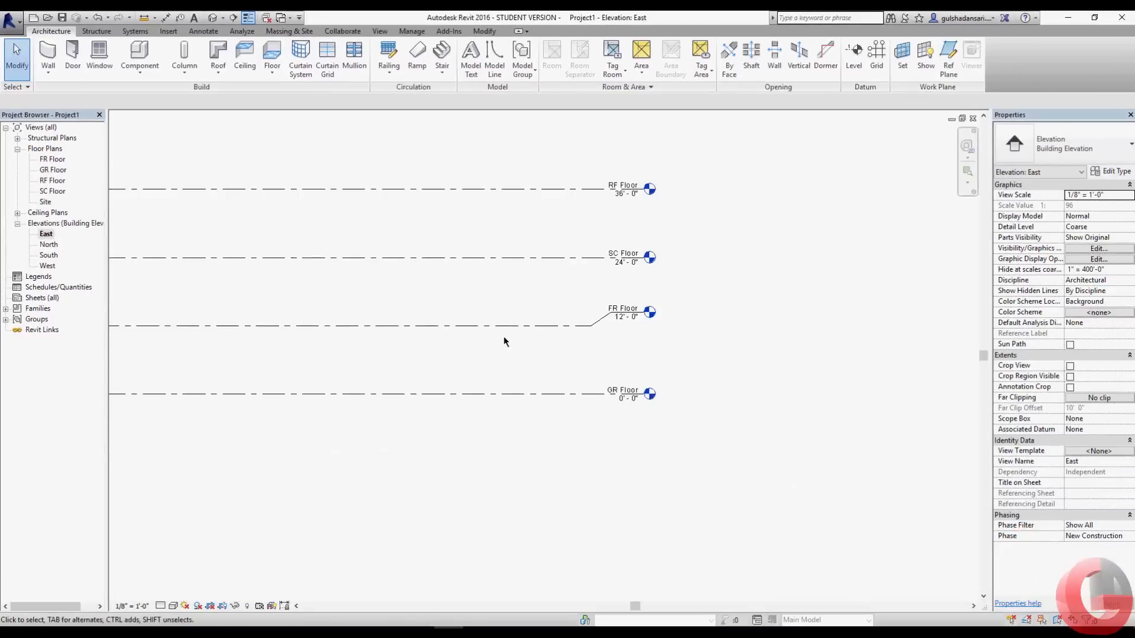
{"action": "scroll", "coordinate": [591, 355], "scroll_direction": "up", "scroll_amount": 3}
{"action": "left_click", "coordinate": [631, 378]}
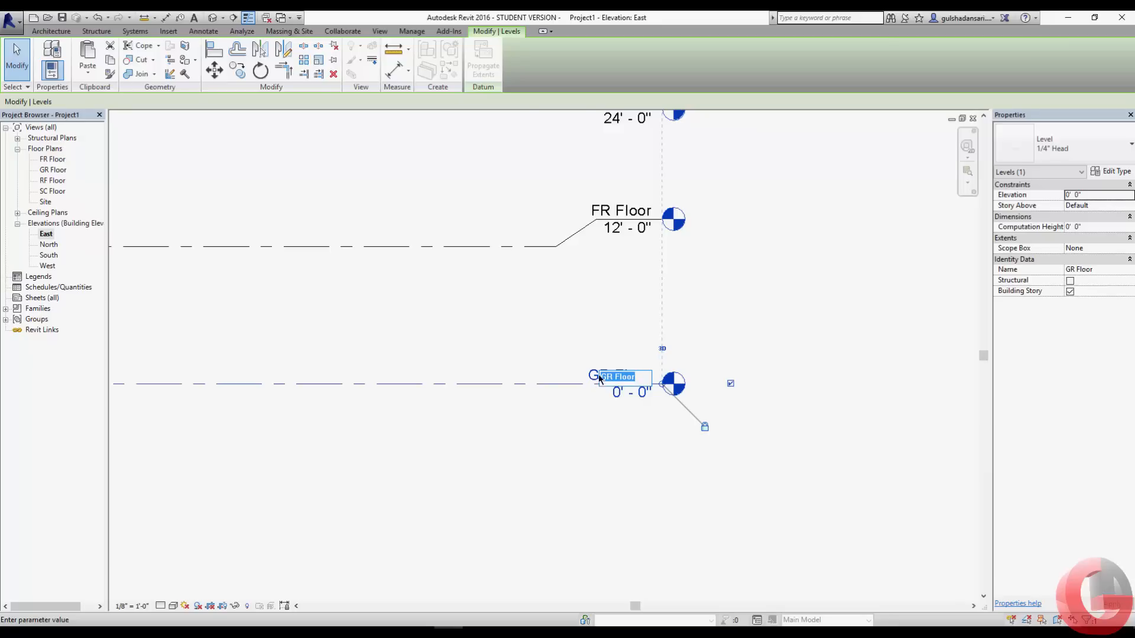
{"action": "left_click", "coordinate": [602, 378]}
{"action": "type", "text": "01-"}
{"action": "key", "text": "Return"}
{"action": "left_click", "coordinate": [599, 332]}
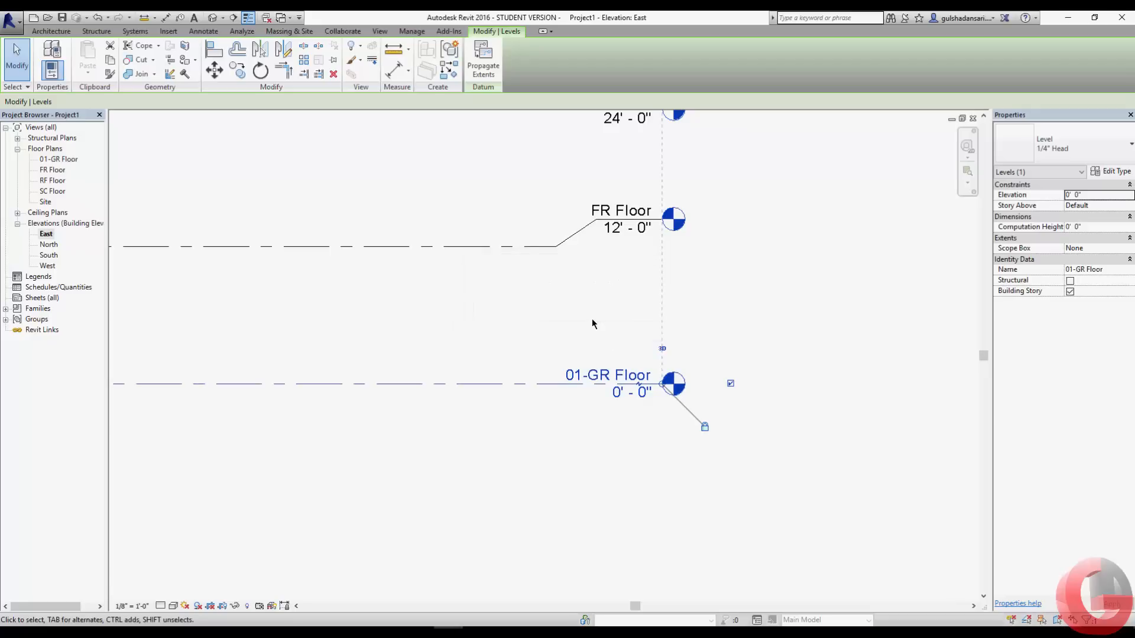
Add the prefix 02- to the FR Floor level's name and rename its corresponding views to match
{"action": "middle_click_drag", "start_coordinate": [349, 265], "coordinate": [344, 338]}
{"action": "left_click", "coordinate": [596, 286]}
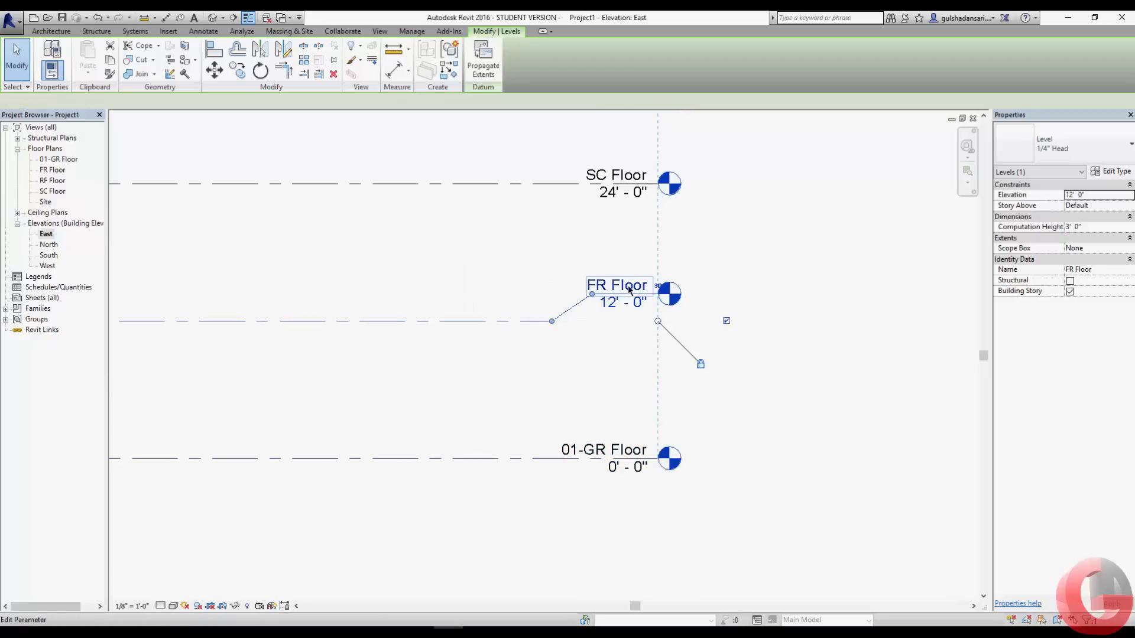
{"action": "left_click", "coordinate": [595, 287]}
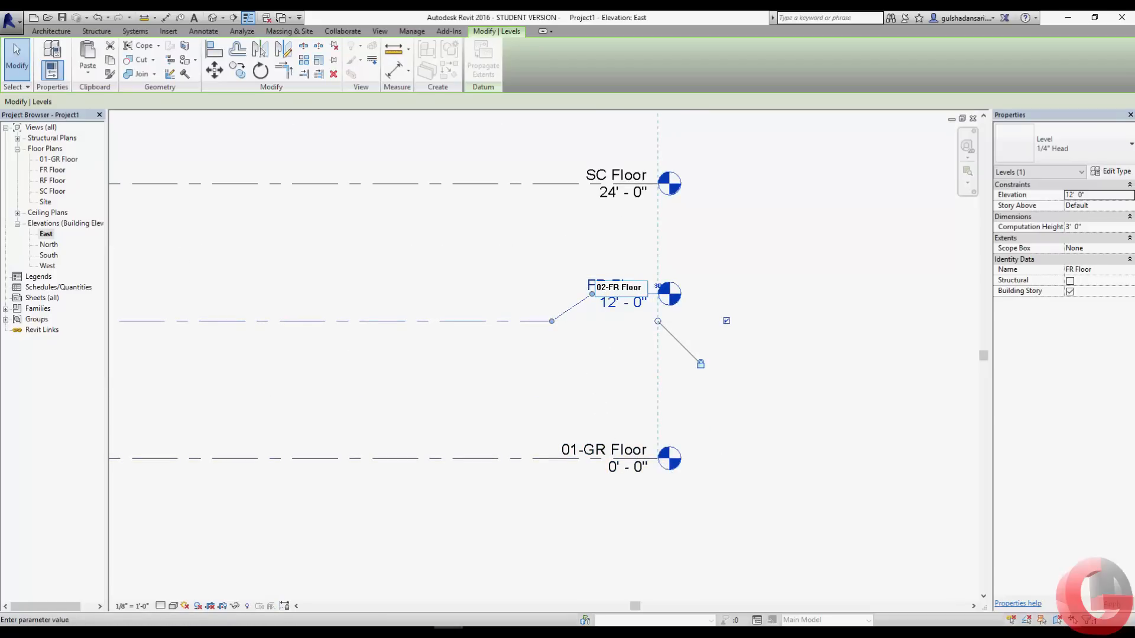
{"action": "key", "text": "Return"}
{"action": "left_click", "coordinate": [588, 330]}
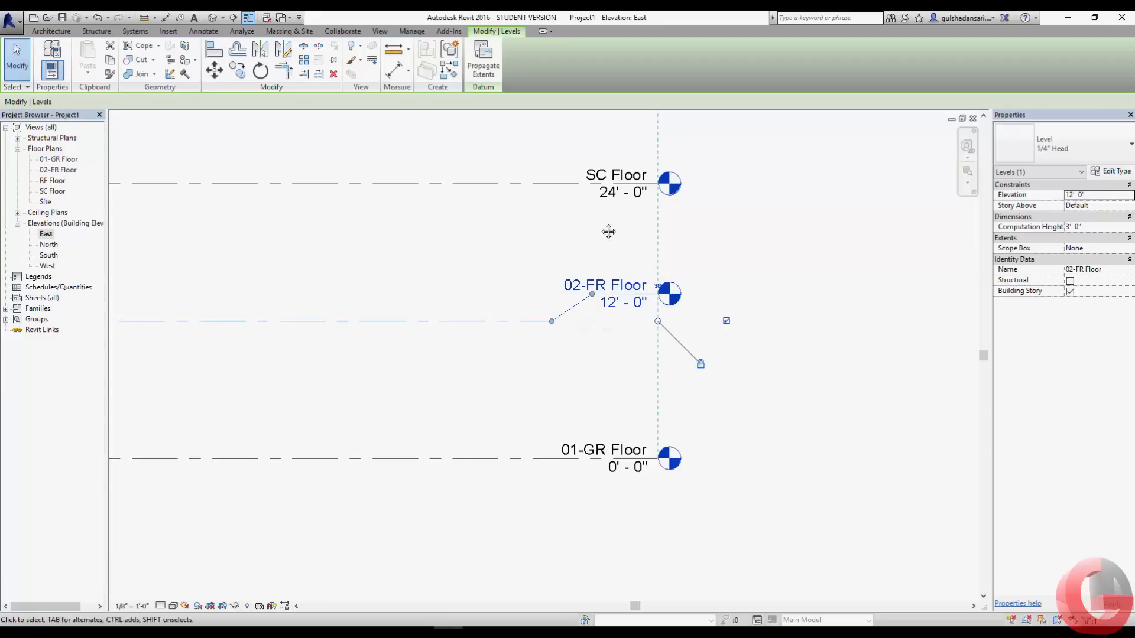
Add the prefix 03- to the SC Floor level's name and rename its corresponding views to match
{"action": "middle_click_drag", "start_coordinate": [609, 231], "coordinate": [600, 376]}
{"action": "left_click", "coordinate": [602, 318]}
{"action": "left_click", "coordinate": [589, 320]}
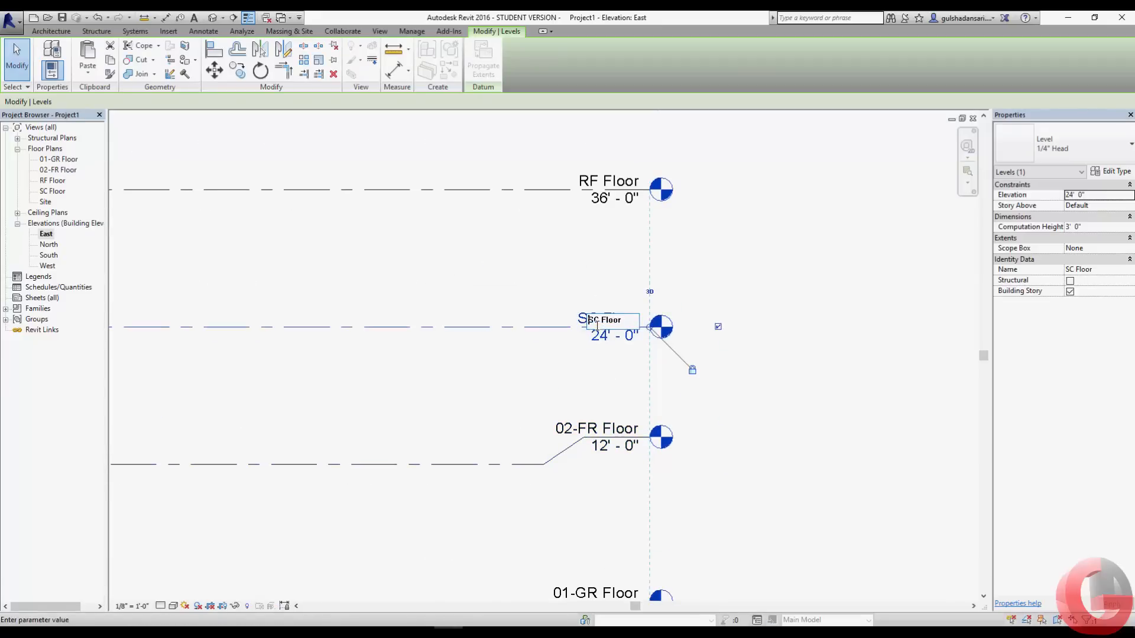
{"action": "type", "text": "03-"}
{"action": "key", "text": "Return"}
{"action": "left_click", "coordinate": [589, 330]}
Add the prefix 04- to the RF Floor level's name and rename its corresponding views to match
{"action": "left_click", "coordinate": [609, 182]}
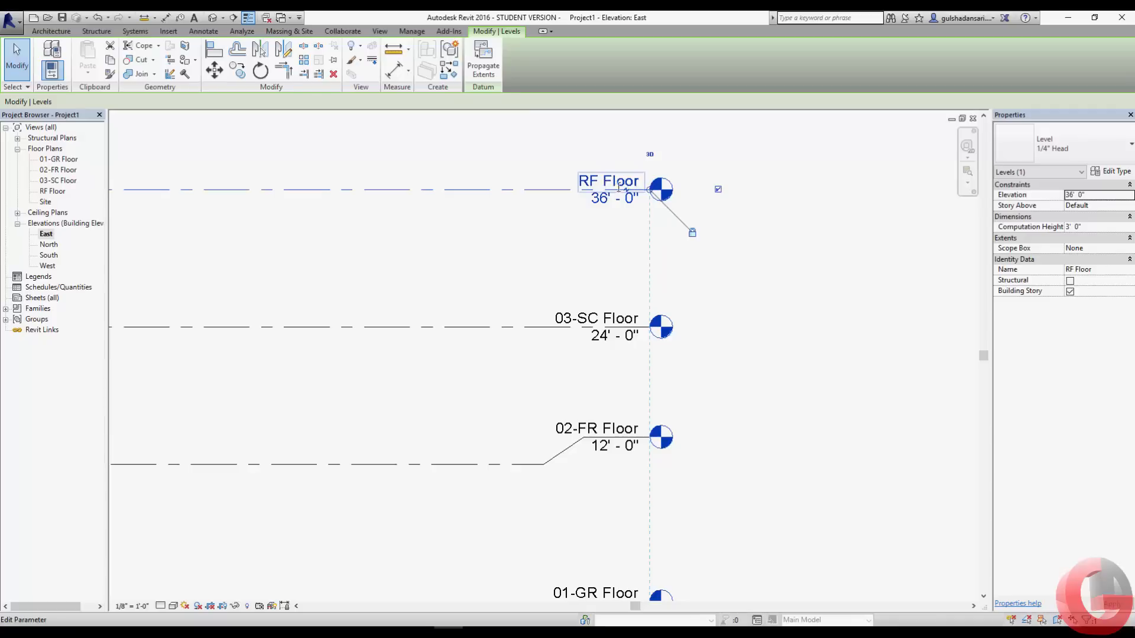
{"action": "left_click", "coordinate": [619, 187]}
{"action": "left_click", "coordinate": [600, 189]}
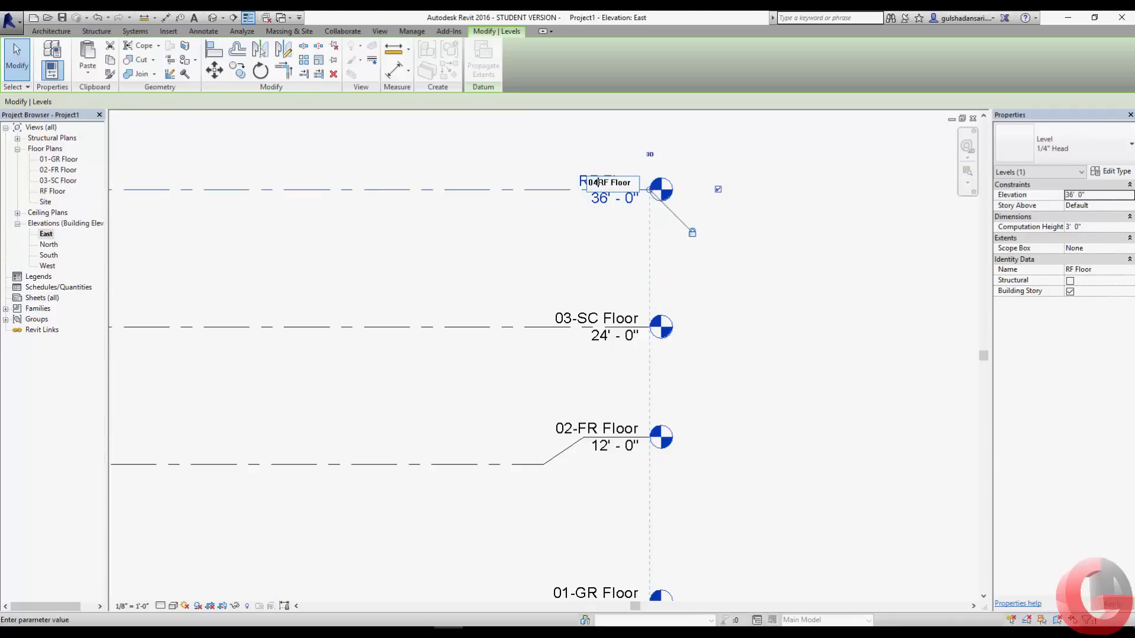
{"action": "type", "text": "04-"}
{"action": "key", "text": "Return"}
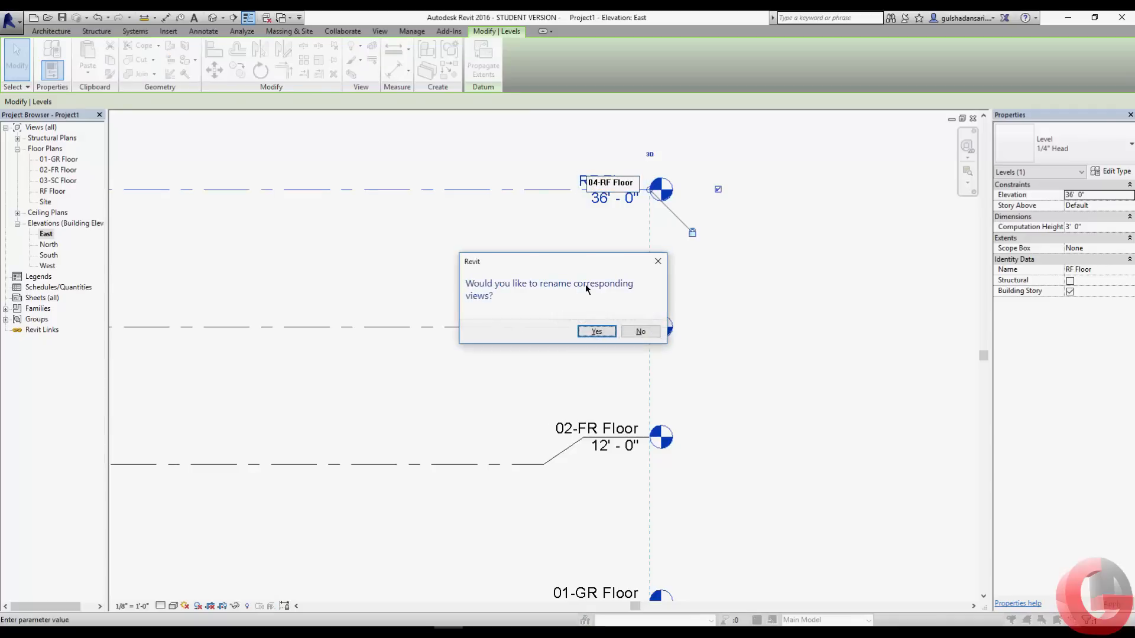
{"action": "left_click", "coordinate": [595, 332]}
{"action": "scroll", "coordinate": [627, 334], "scroll_direction": "down", "scroll_amount": 4}
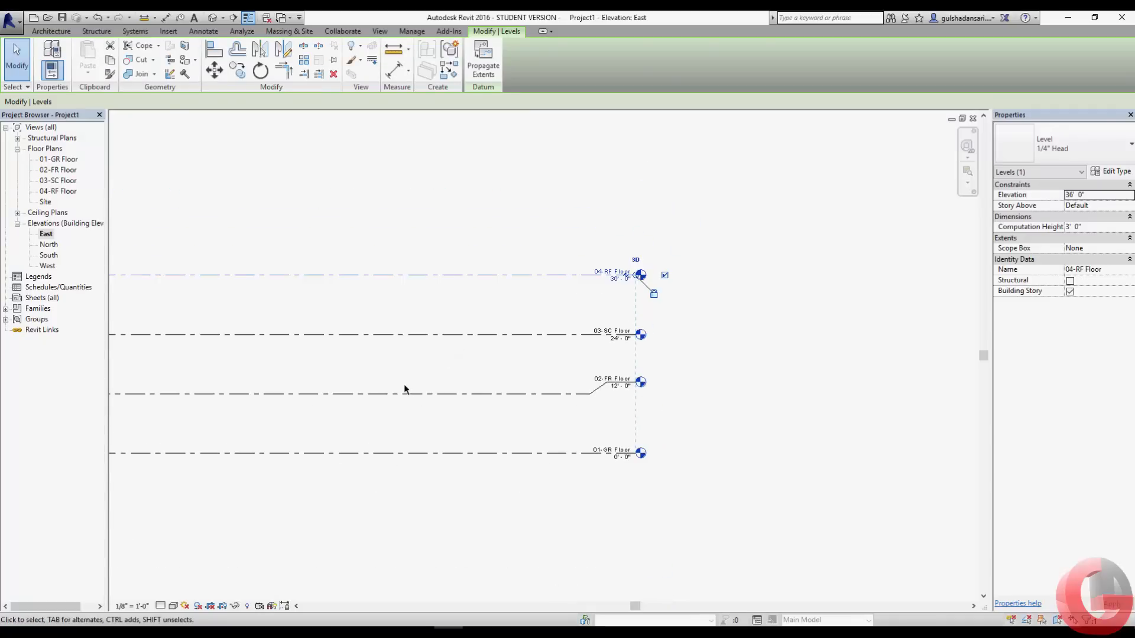
{"action": "middle_click_drag", "start_coordinate": [406, 390], "coordinate": [650, 385]}
{"action": "left_click", "coordinate": [613, 541]}
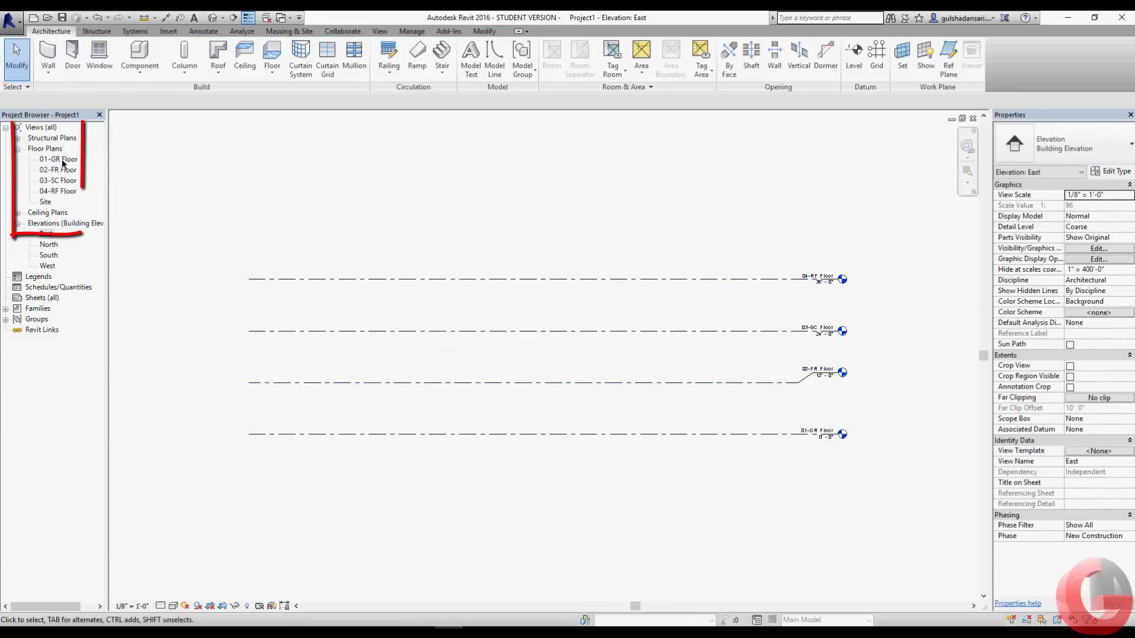
Add an elbow to the 03-SC Floor line, raise its head above the line and shift the bend points away from the head
{"action": "middle_click_drag", "start_coordinate": [807, 295], "coordinate": [874, 384]}
{"action": "scroll", "coordinate": [643, 307], "scroll_direction": "up", "scroll_amount": 4}
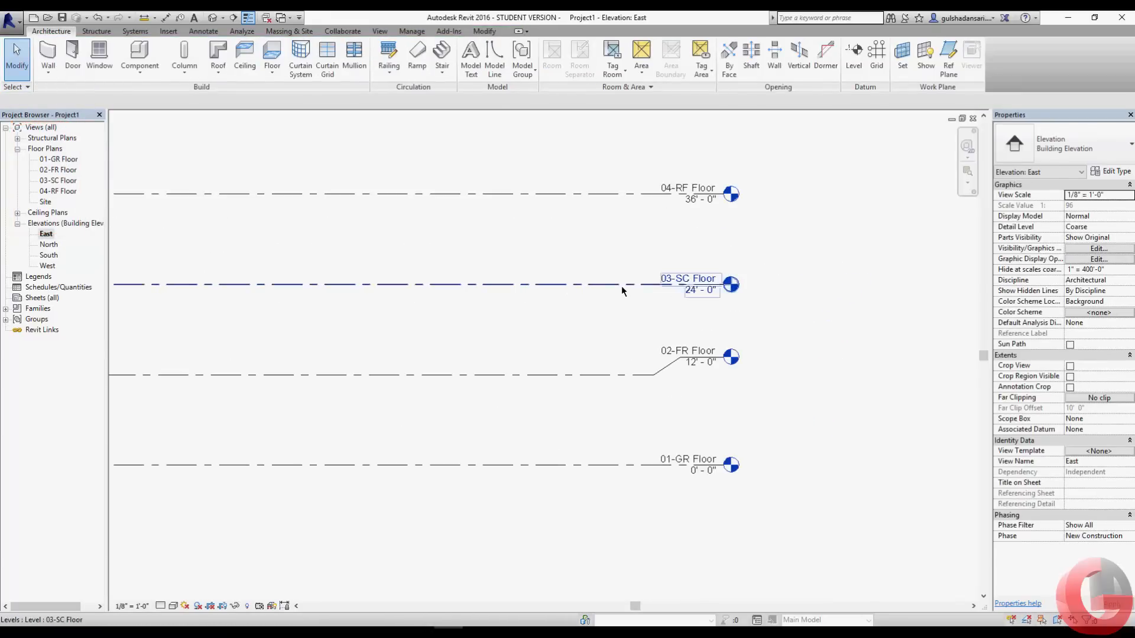
{"action": "left_click", "coordinate": [719, 287]}
{"action": "scroll", "coordinate": [719, 286], "scroll_direction": "up", "scroll_amount": 2}
{"action": "left_click_drag", "start_coordinate": [705, 285], "coordinate": [706, 247]}
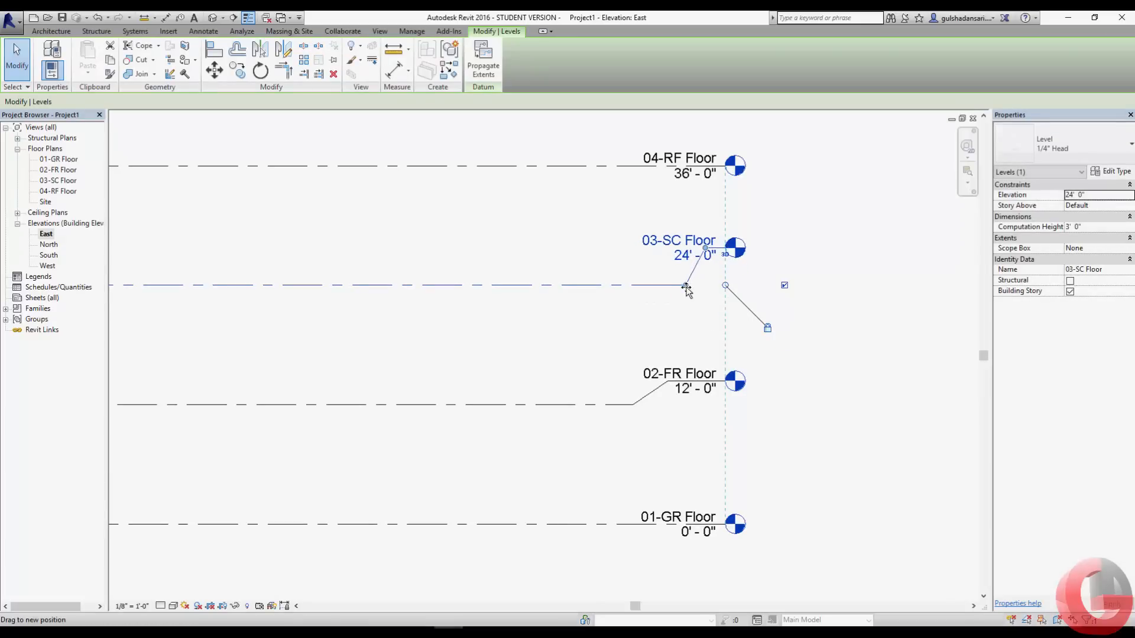
{"action": "left_click_drag", "start_coordinate": [617, 278], "coordinate": [636, 248]}
Extend the head ends of all aligned levels outward together, and unlock 02-FR Floor's end to extend that level alone well past the others
{"action": "left_click_drag", "start_coordinate": [725, 285], "coordinate": [766, 287]}
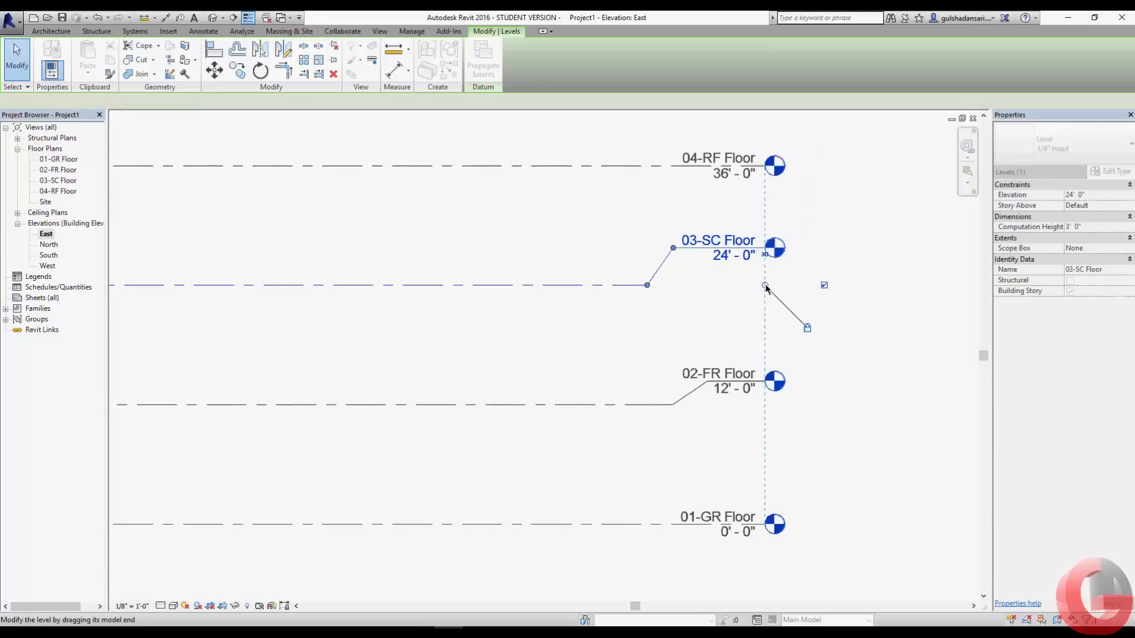
{"action": "left_click", "coordinate": [873, 350]}
{"action": "left_click", "coordinate": [633, 405]}
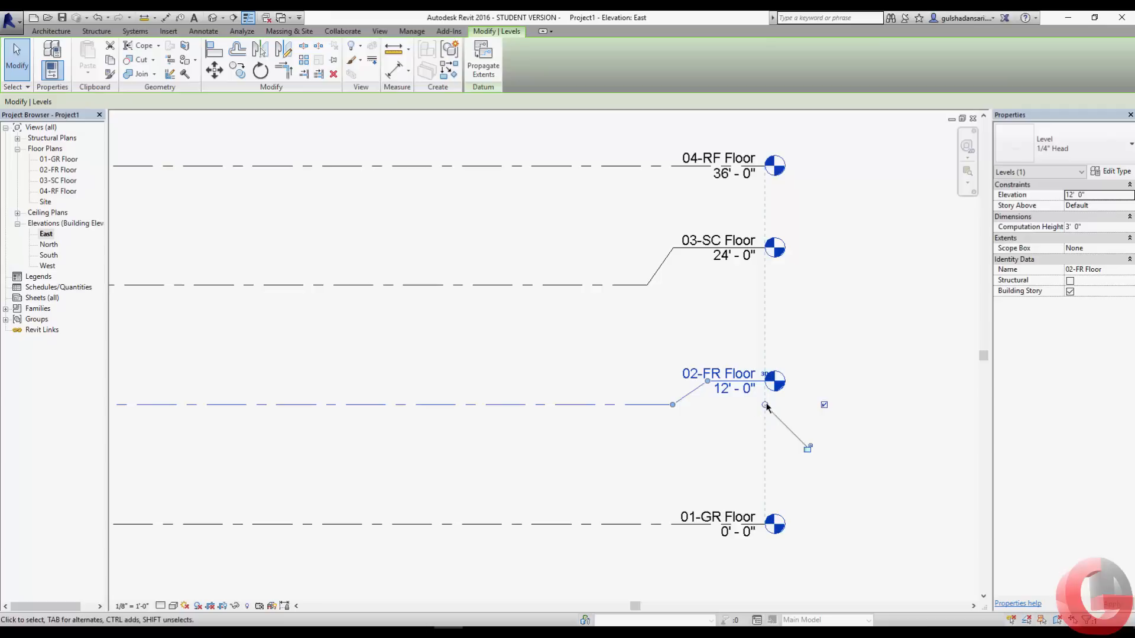
{"action": "left_click_drag", "start_coordinate": [766, 405], "coordinate": [941, 405]}
{"action": "left_click", "coordinate": [901, 471]}
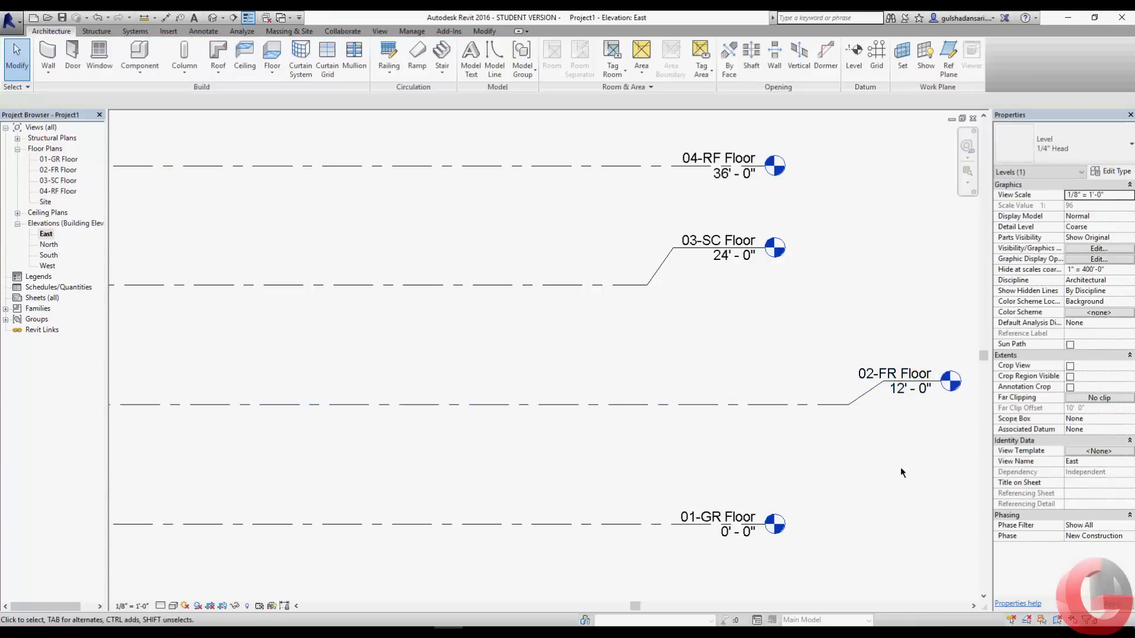
Pull the head end of level 02-FR Floor back in until it aligns with the heads of the other levels
{"action": "scroll", "coordinate": [717, 385], "scroll_direction": "down", "scroll_amount": 2}
{"action": "left_click", "coordinate": [680, 395]}
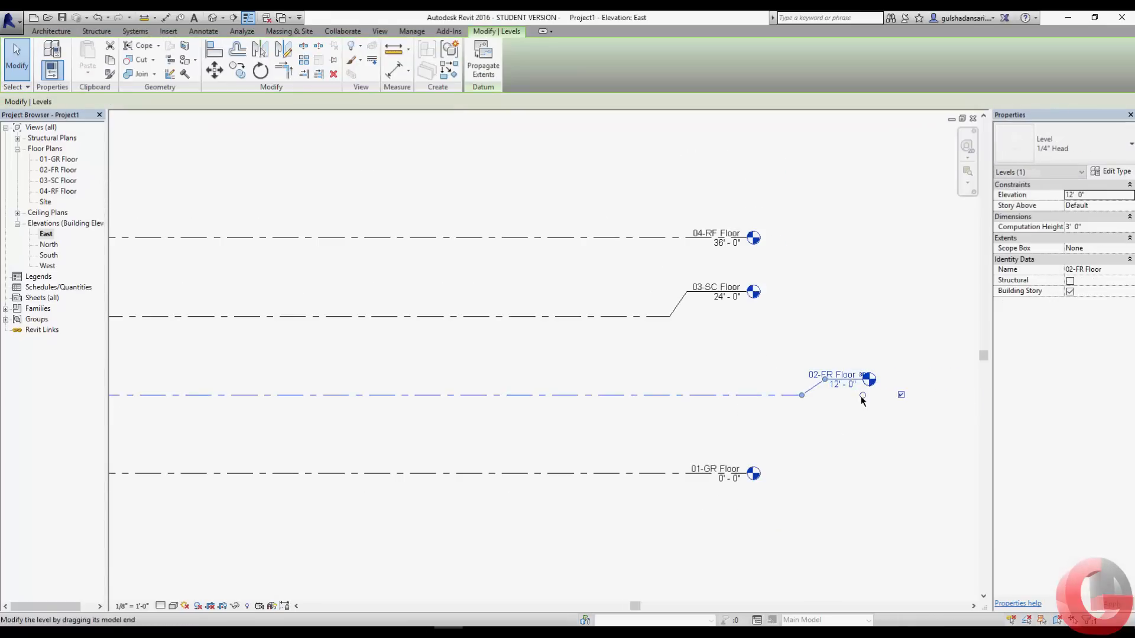
{"action": "left_click_drag", "start_coordinate": [862, 396], "coordinate": [749, 402]}
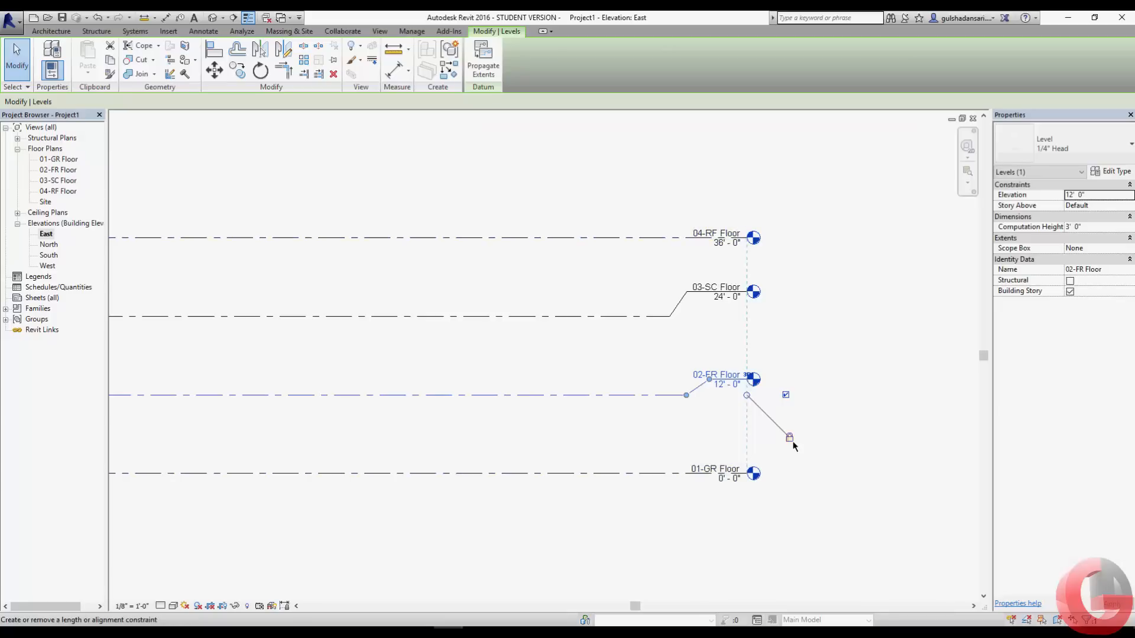
{"action": "left_click", "coordinate": [818, 483]}
{"action": "scroll", "coordinate": [749, 438], "scroll_direction": "down", "scroll_amount": 2}
{"action": "middle_click_drag", "start_coordinate": [560, 463], "coordinate": [605, 455]}
{"action": "scroll", "coordinate": [686, 453], "scroll_direction": "down", "scroll_amount": 1}
{"action": "middle_click_drag", "start_coordinate": [690, 454], "coordinate": [688, 453]}
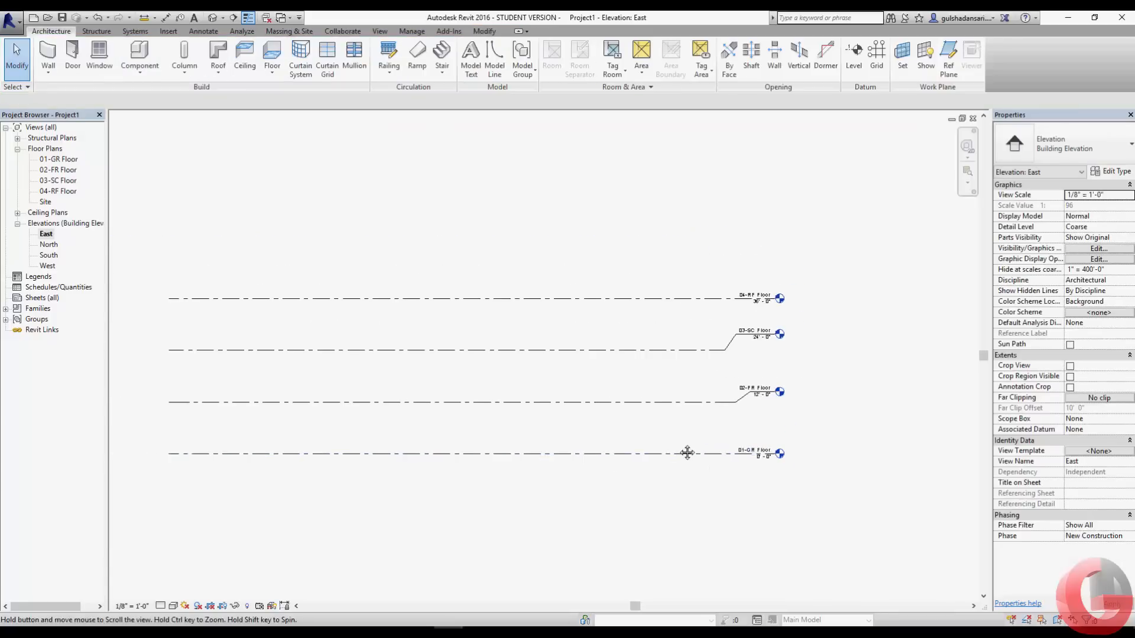
{"action": "scroll", "coordinate": [686, 453], "scroll_direction": "up", "scroll_amount": 1}
{"action": "left_click", "coordinate": [748, 455]}
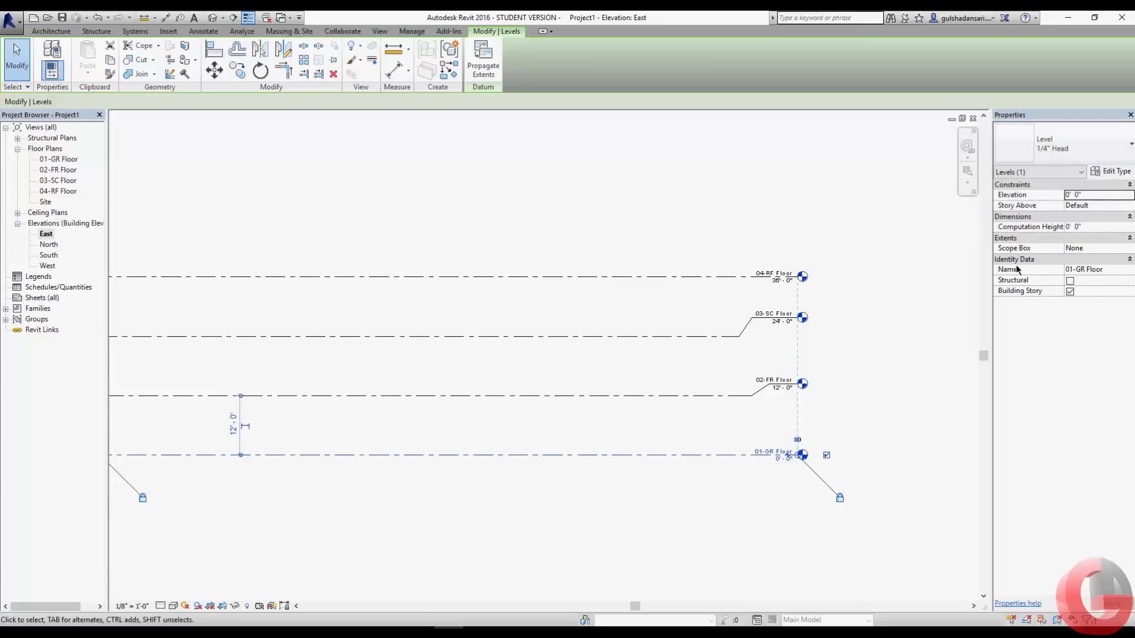
{"action": "left_click", "coordinate": [1122, 173]}
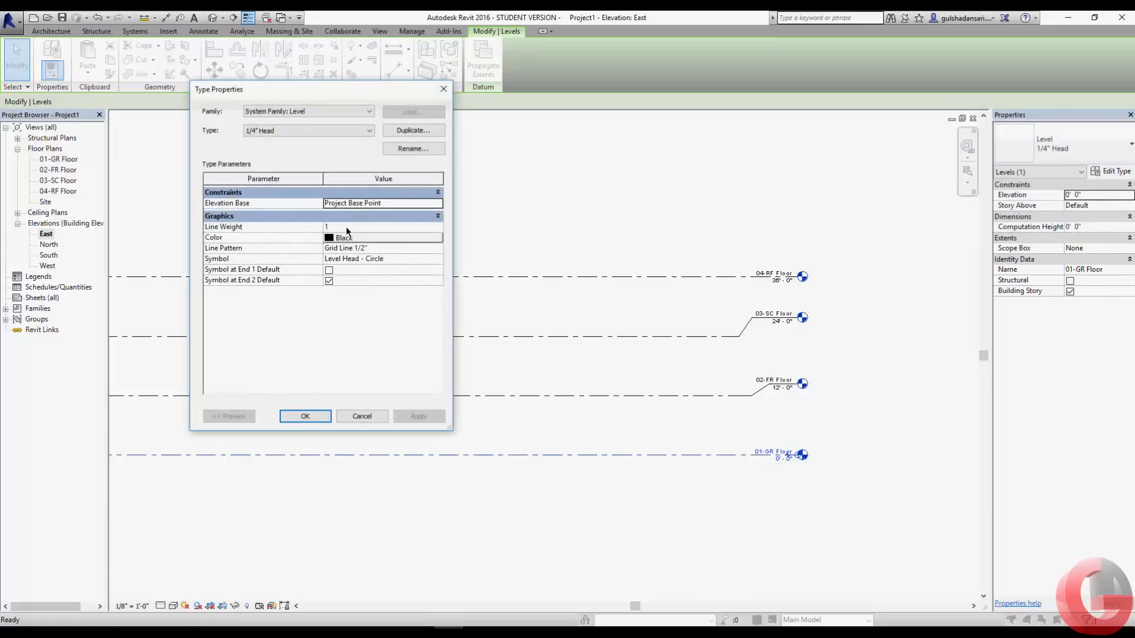
{"action": "left_click", "coordinate": [372, 417]}
{"action": "middle_click_drag", "start_coordinate": [412, 422], "coordinate": [499, 289]}
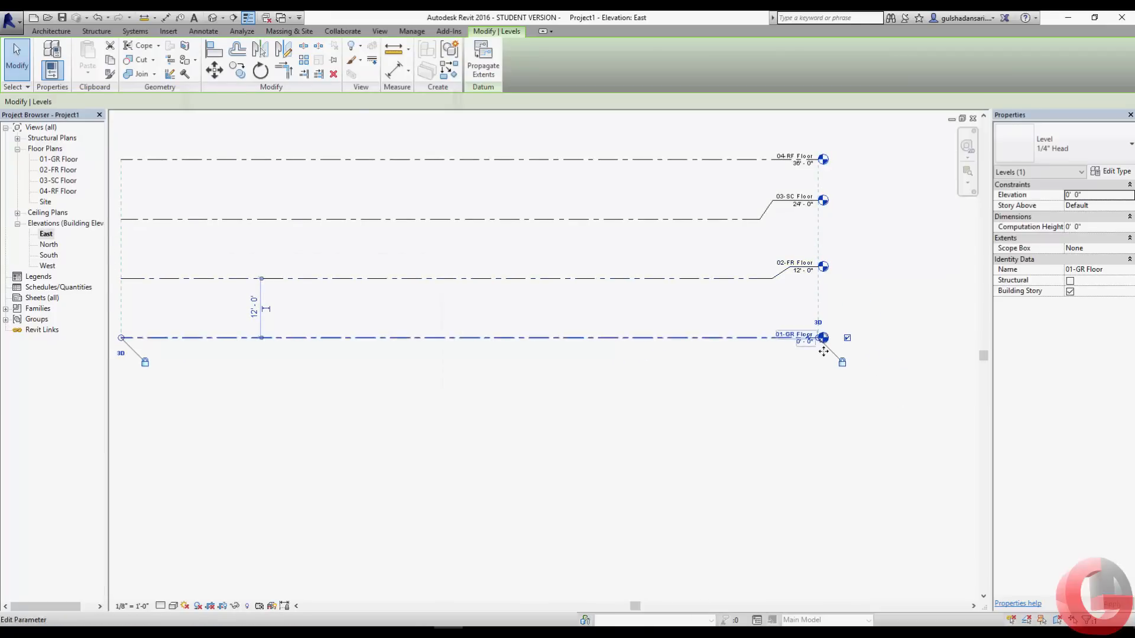
Edit the type of level 01-GR Floor to show the symbol at End 1 by default and apply it
{"action": "left_click", "coordinate": [697, 366]}
{"action": "left_click", "coordinate": [704, 340]}
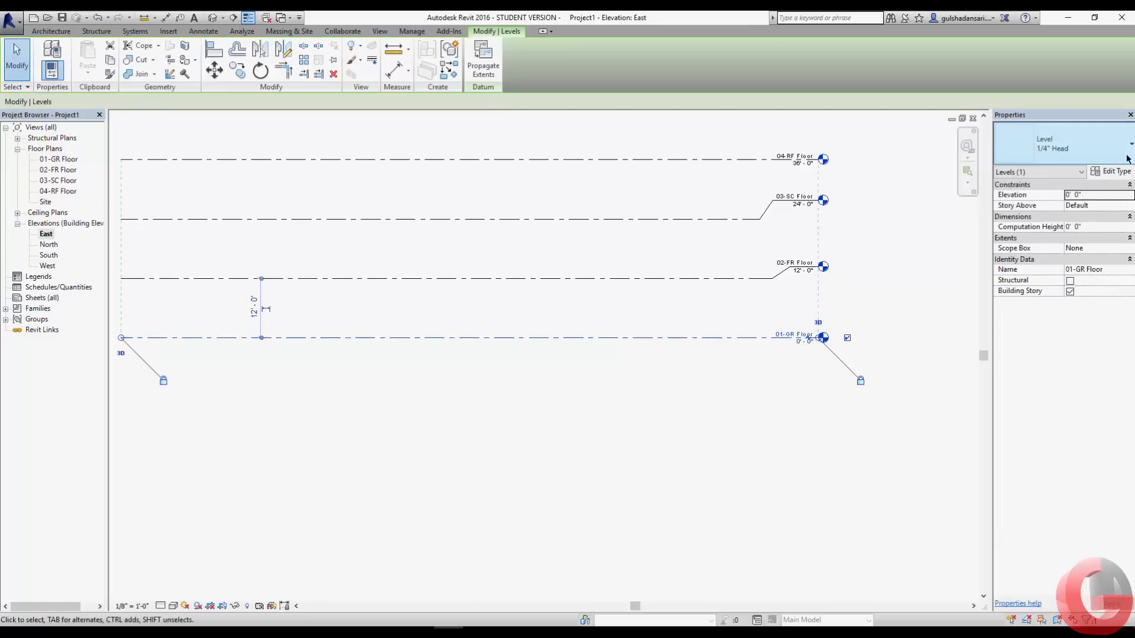
{"action": "left_click", "coordinate": [1116, 172]}
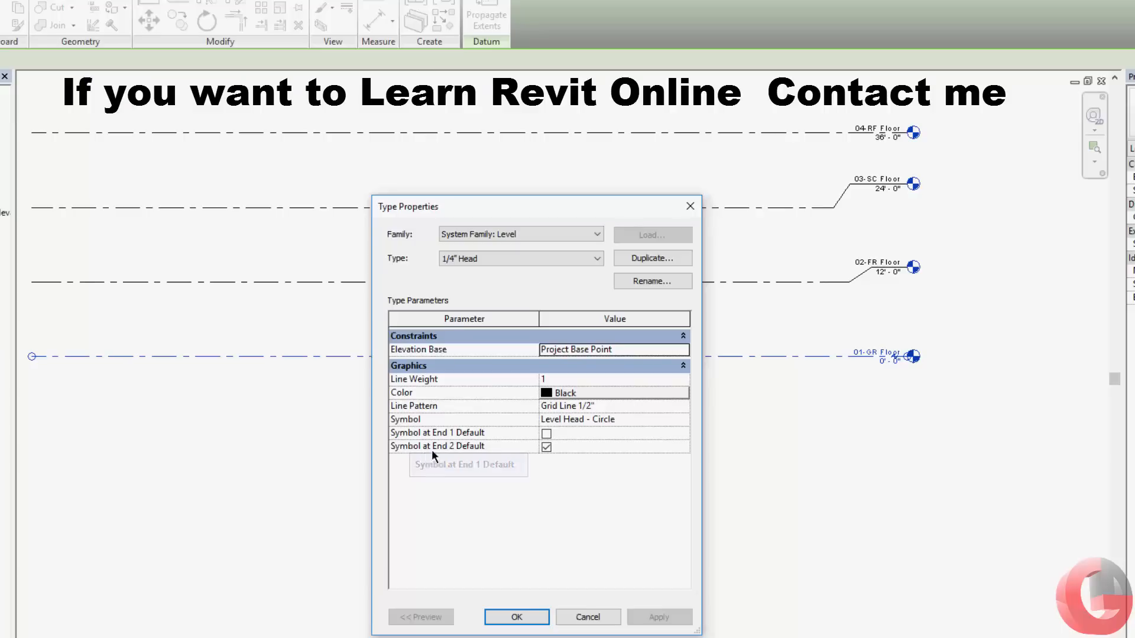
{"action": "left_click", "coordinate": [546, 434]}
{"action": "left_click", "coordinate": [659, 617]}
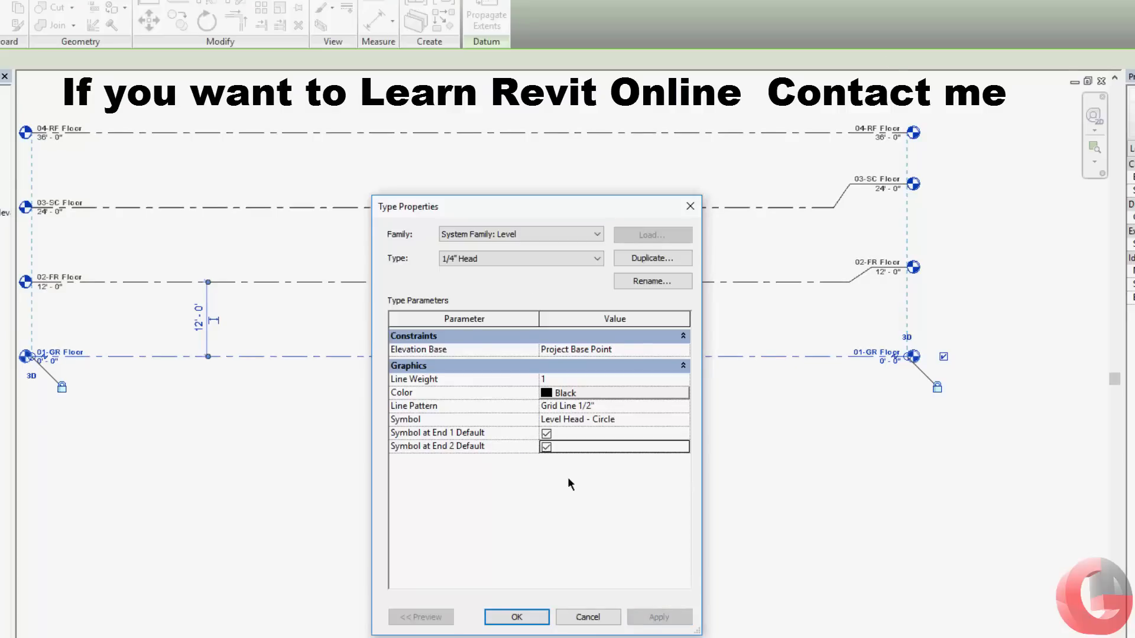
Turn off the default symbol at End 2 and at End 1 of the level type, applying each change
{"action": "left_click", "coordinate": [546, 447]}
{"action": "left_click", "coordinate": [659, 617]}
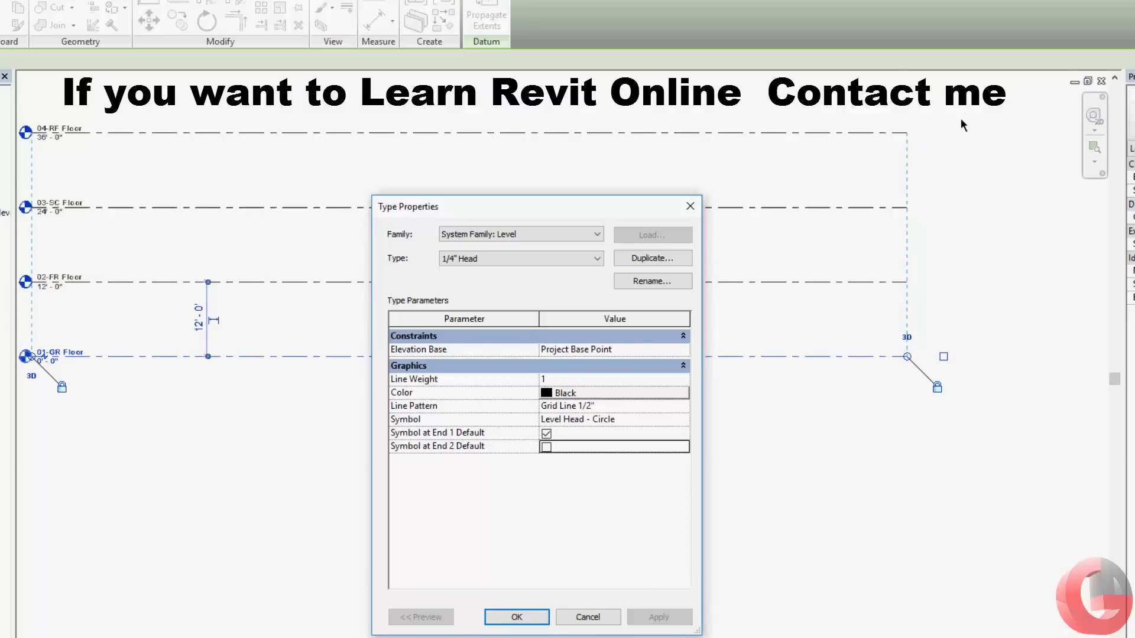
{"action": "left_click", "coordinate": [546, 434]}
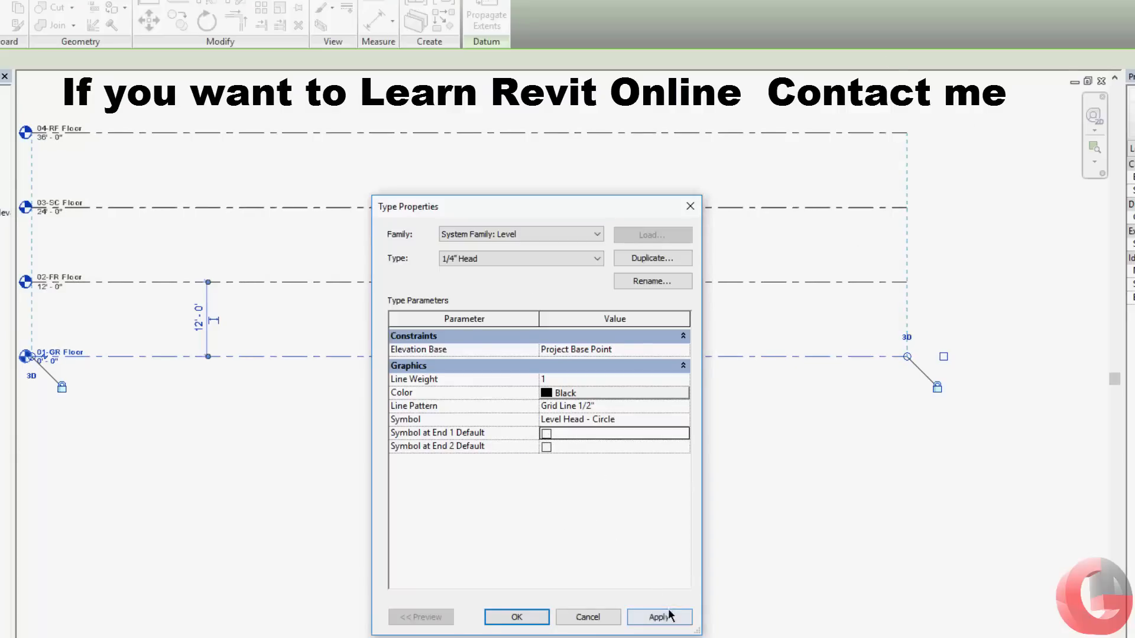
{"action": "left_click", "coordinate": [669, 614]}
Turn the default symbols at End 1 and End 2 of the level type back on and apply
{"action": "left_click", "coordinate": [547, 447]}
{"action": "left_click", "coordinate": [546, 433]}
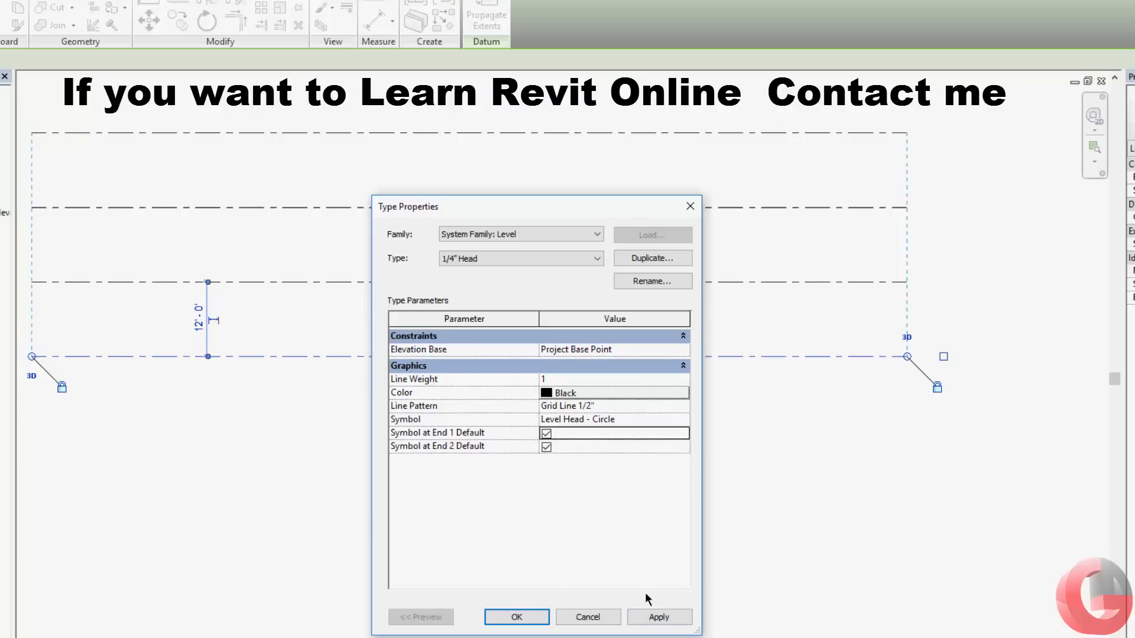
{"action": "left_click", "coordinate": [656, 616]}
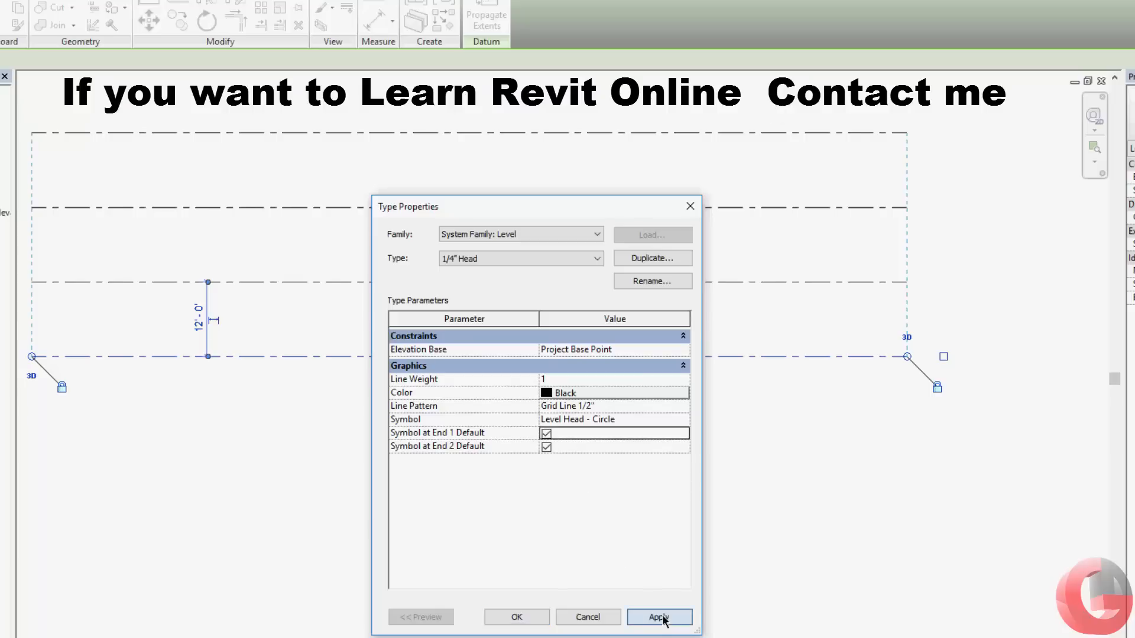
Set the level type's line color to Red and apply it
{"action": "left_click", "coordinate": [577, 391]}
{"action": "left_click", "coordinate": [401, 434]}
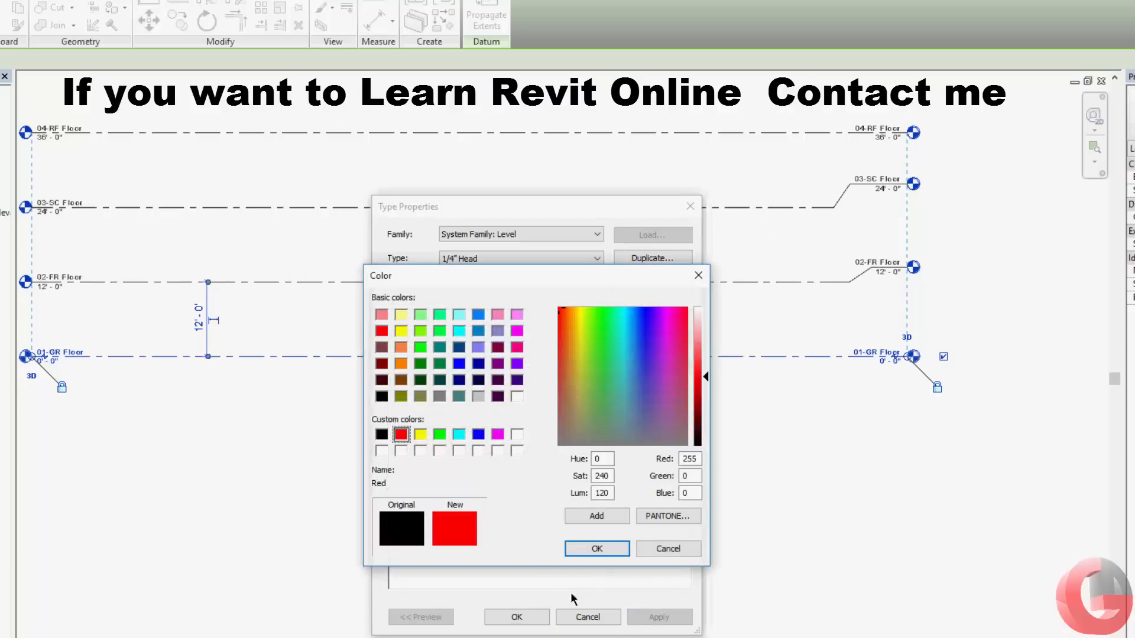
{"action": "left_click", "coordinate": [597, 548]}
{"action": "left_click", "coordinate": [658, 617]}
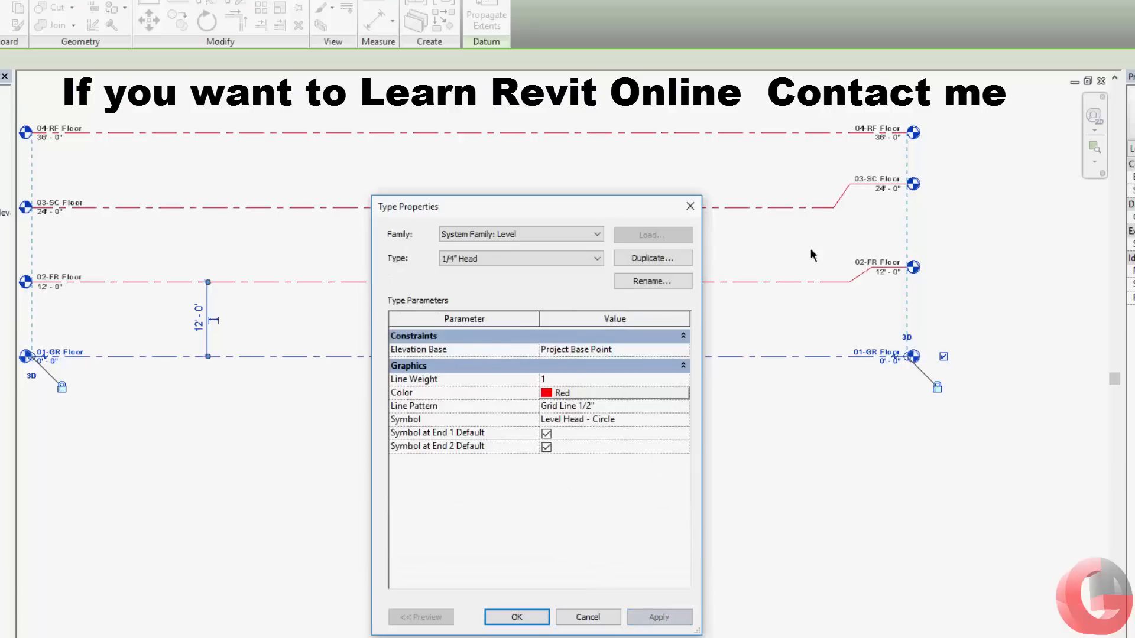
Set the level type's line pattern to Dash Dot 3/16" and apply it
{"action": "left_click", "coordinate": [614, 405]}
{"action": "left_click", "coordinate": [683, 407]}
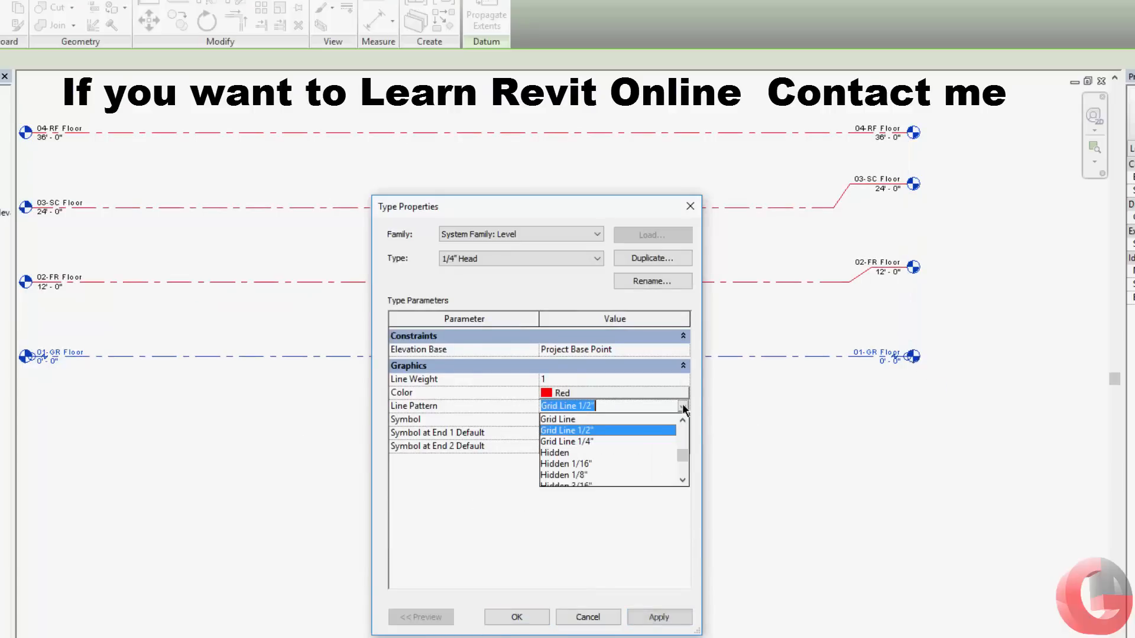
{"action": "left_click", "coordinate": [682, 480]}
{"action": "left_click", "coordinate": [683, 479]}
{"action": "left_click", "coordinate": [683, 480]}
{"action": "left_click", "coordinate": [683, 480]}
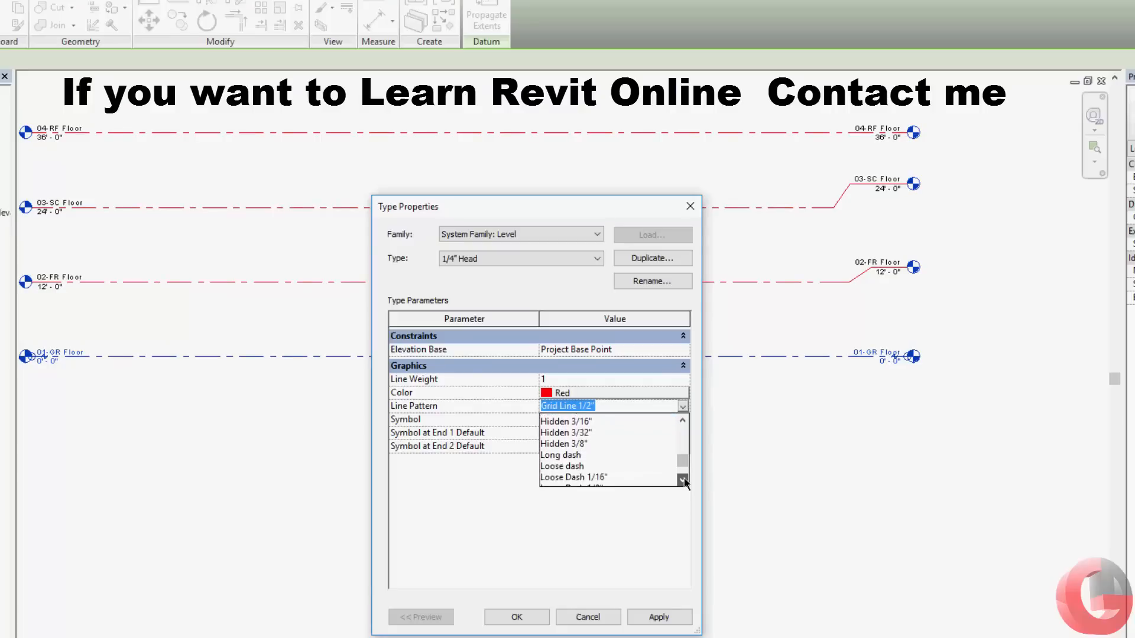
{"action": "left_click", "coordinate": [684, 481]}
{"action": "left_click", "coordinate": [683, 481]}
{"action": "left_click", "coordinate": [683, 481]}
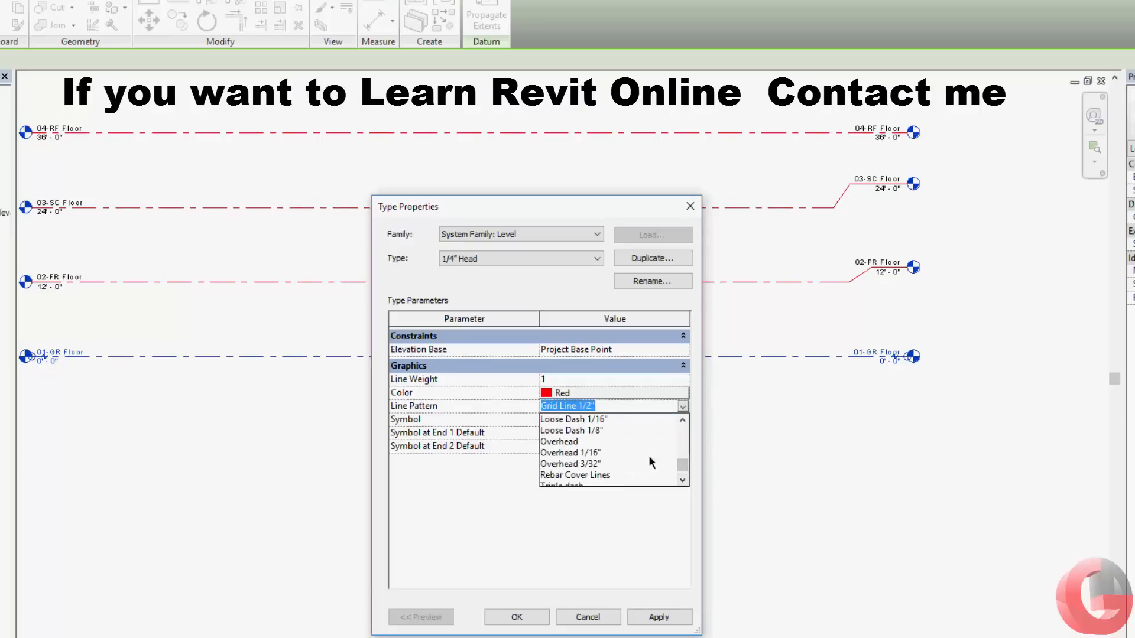
{"action": "left_click_drag", "start_coordinate": [682, 467], "coordinate": [682, 443]}
{"action": "left_click", "coordinate": [571, 431]}
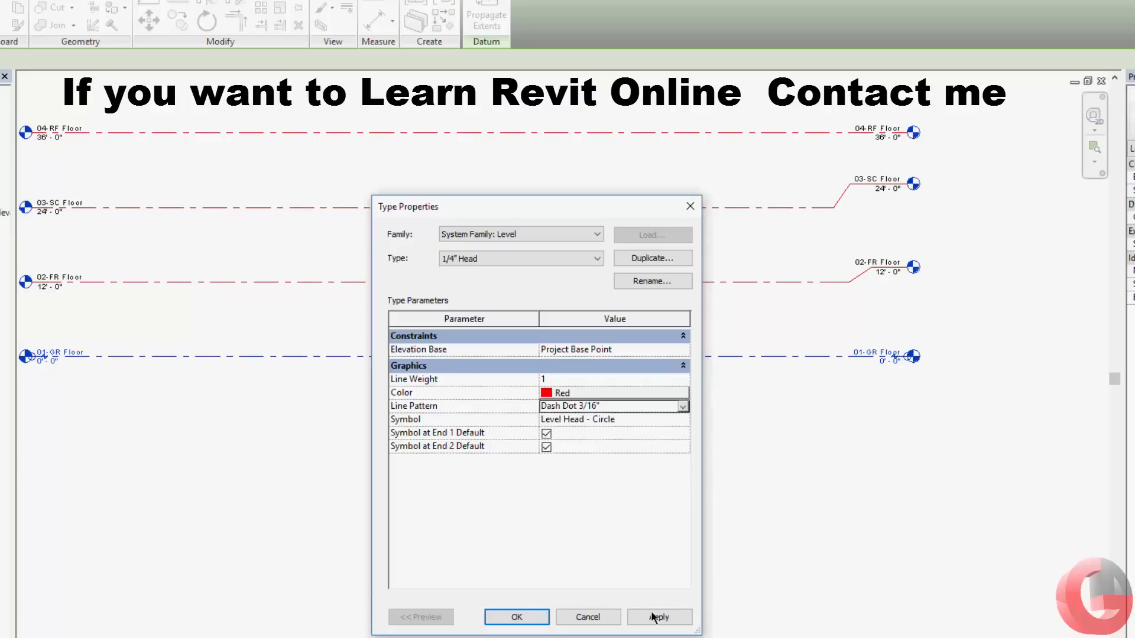
{"action": "left_click", "coordinate": [657, 617]}
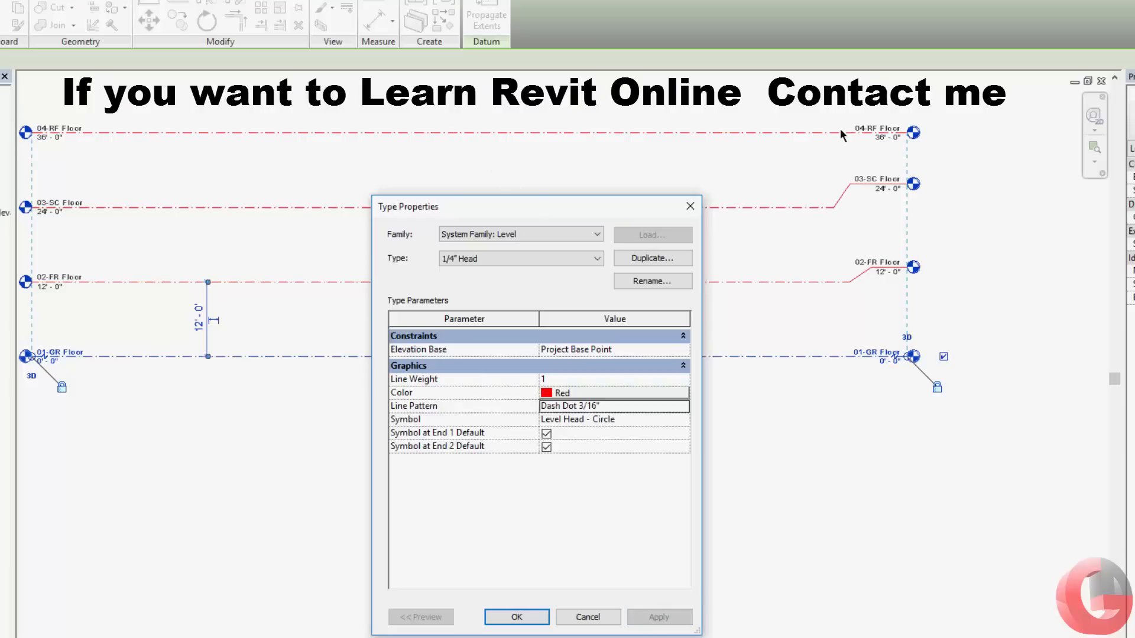
Set the level type's line weight to 10 and confirm the type properties
{"action": "left_click", "coordinate": [585, 379]}
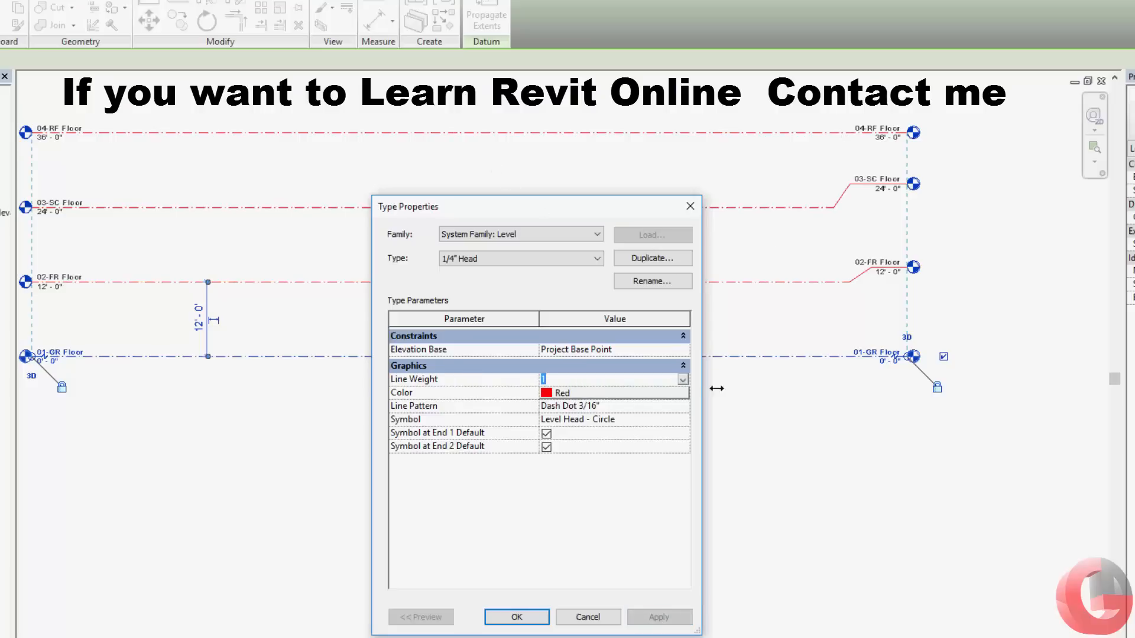
{"action": "left_click", "coordinate": [682, 380]}
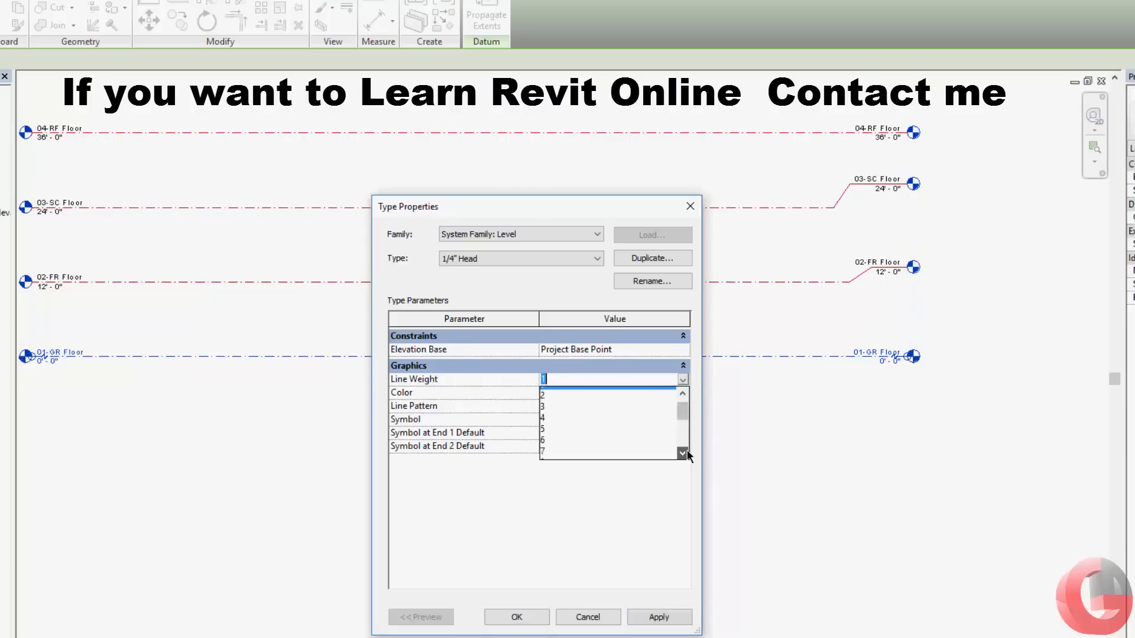
{"action": "left_click", "coordinate": [683, 453]}
{"action": "left_click", "coordinate": [548, 438]}
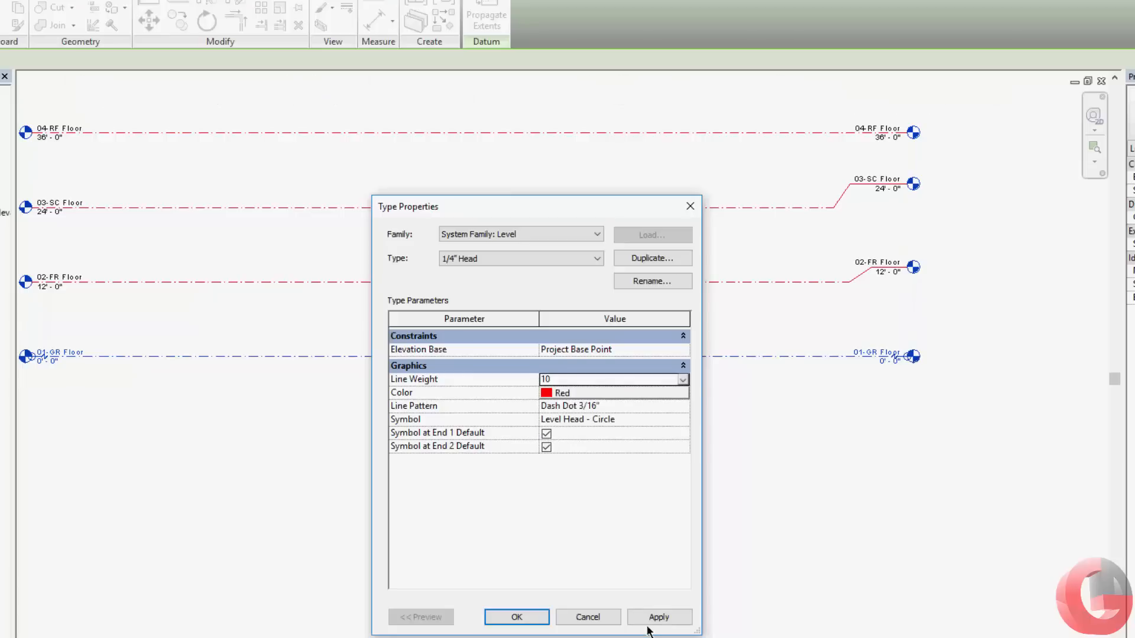
{"action": "left_click", "coordinate": [658, 617]}
{"action": "left_click", "coordinate": [516, 617]}
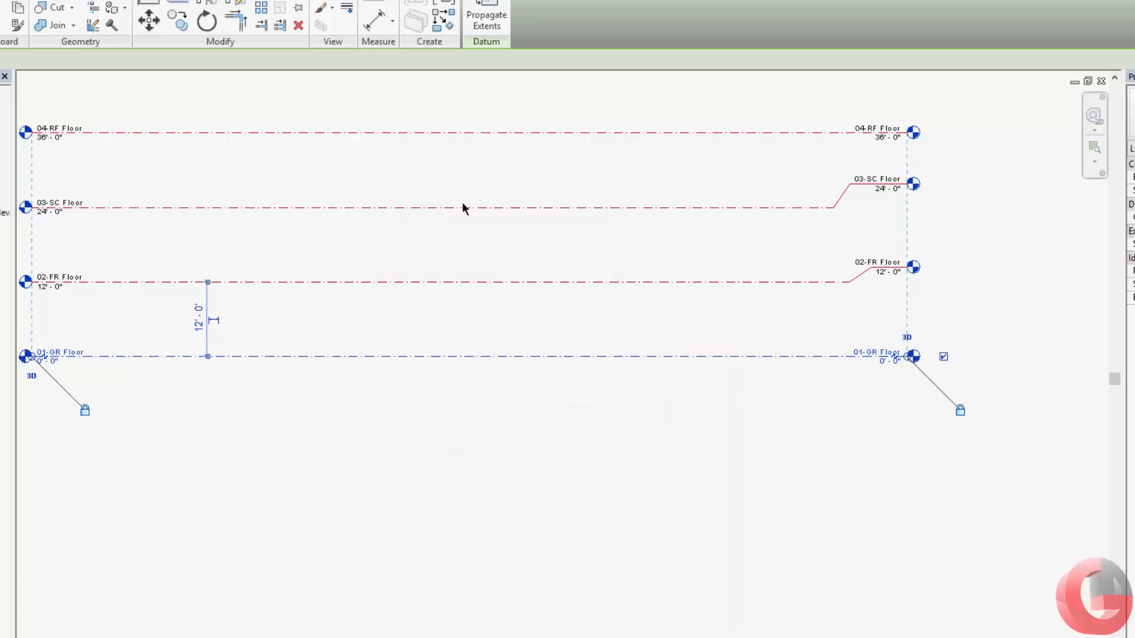
Deselect the level and turn off Thin Lines so lines display at their real weights
{"action": "left_click", "coordinate": [432, 205]}
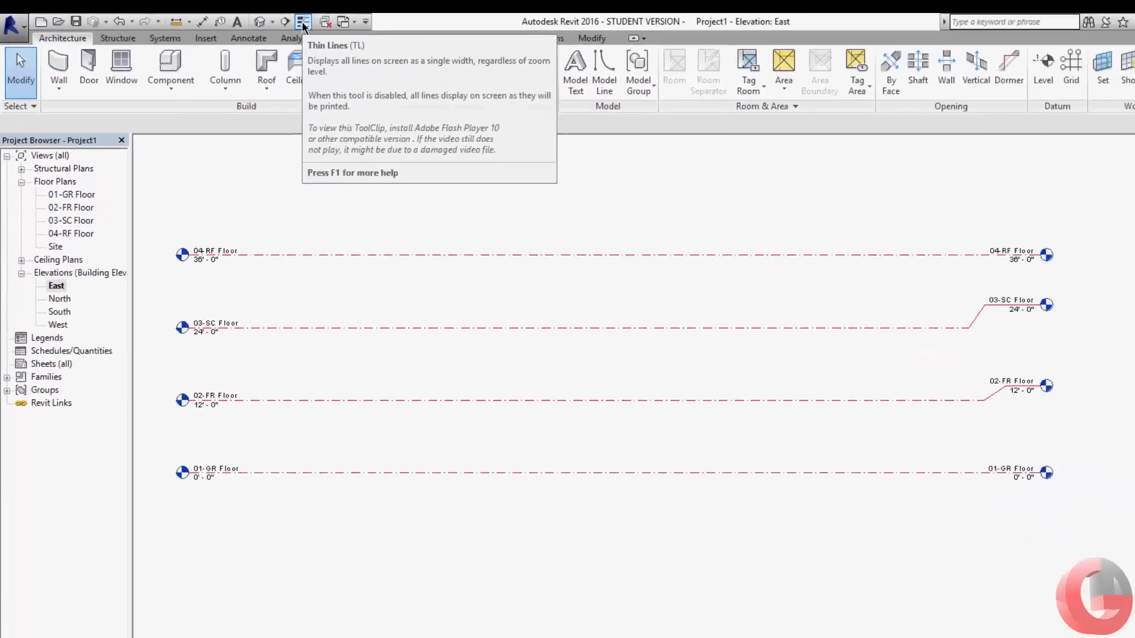
{"action": "left_click", "coordinate": [303, 22]}
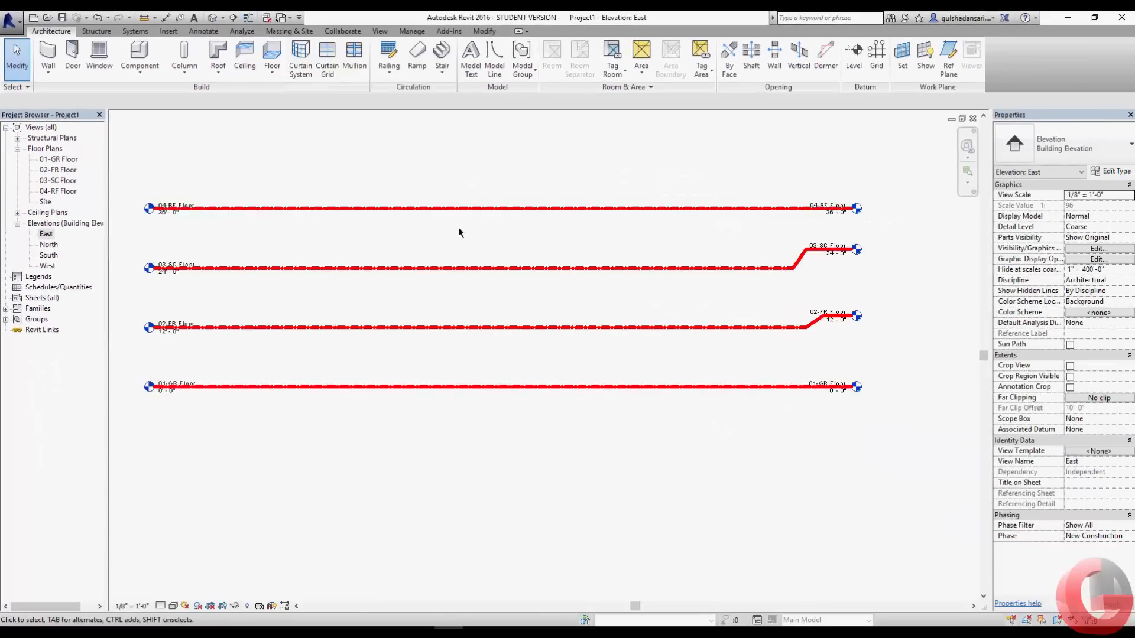
Set the line weight in the type properties of level 01-GR Floor to 1, confirm, and deselect the level
{"action": "left_click", "coordinate": [739, 387]}
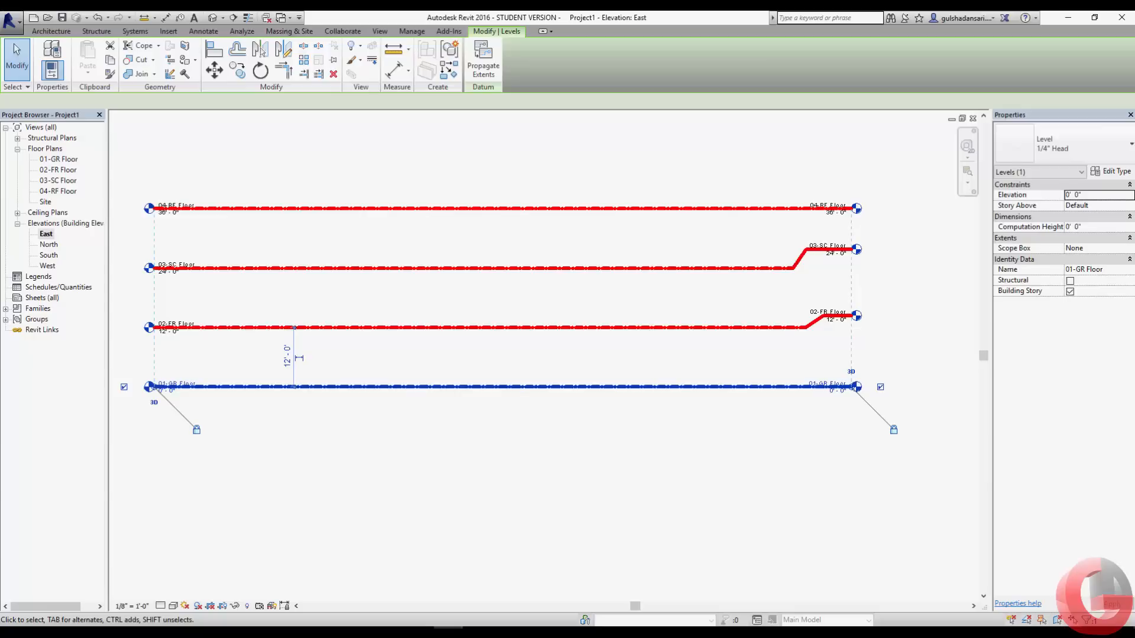
{"action": "left_click", "coordinate": [1116, 171]}
{"action": "left_click", "coordinate": [638, 356]}
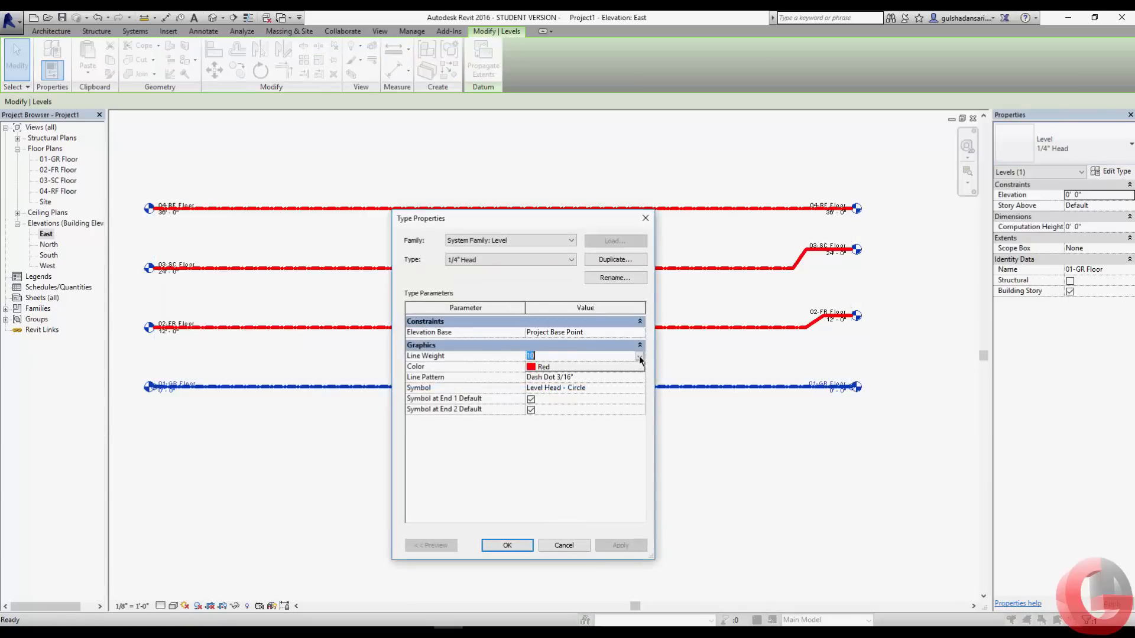
{"action": "left_click", "coordinate": [639, 357]}
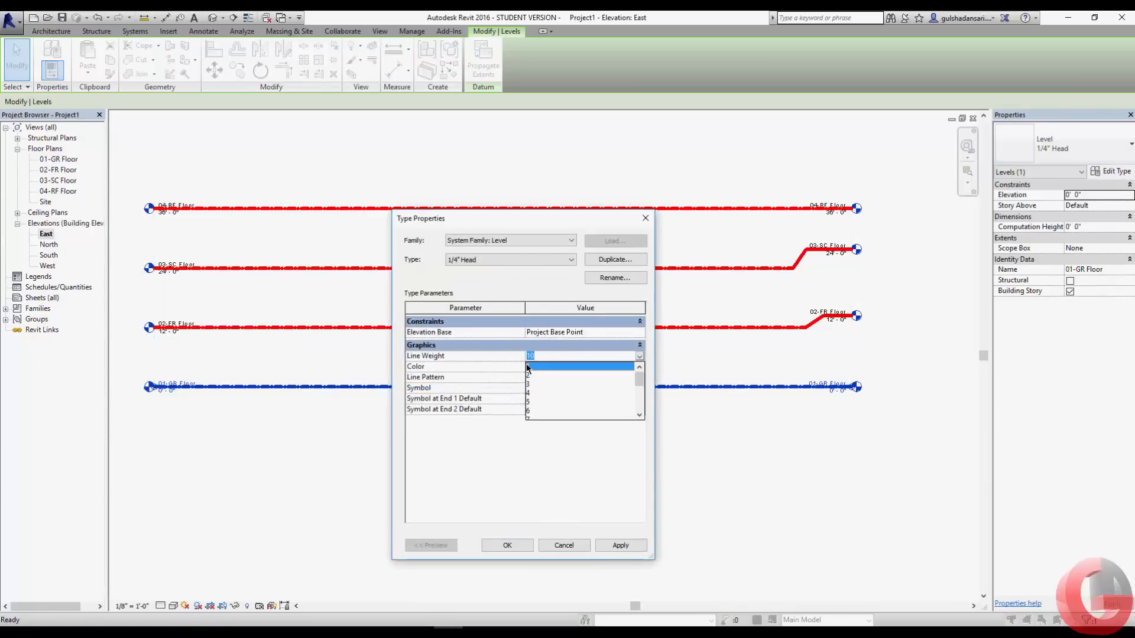
{"action": "left_click", "coordinate": [528, 367]}
{"action": "left_click", "coordinate": [604, 542]}
{"action": "left_click", "coordinate": [507, 545]}
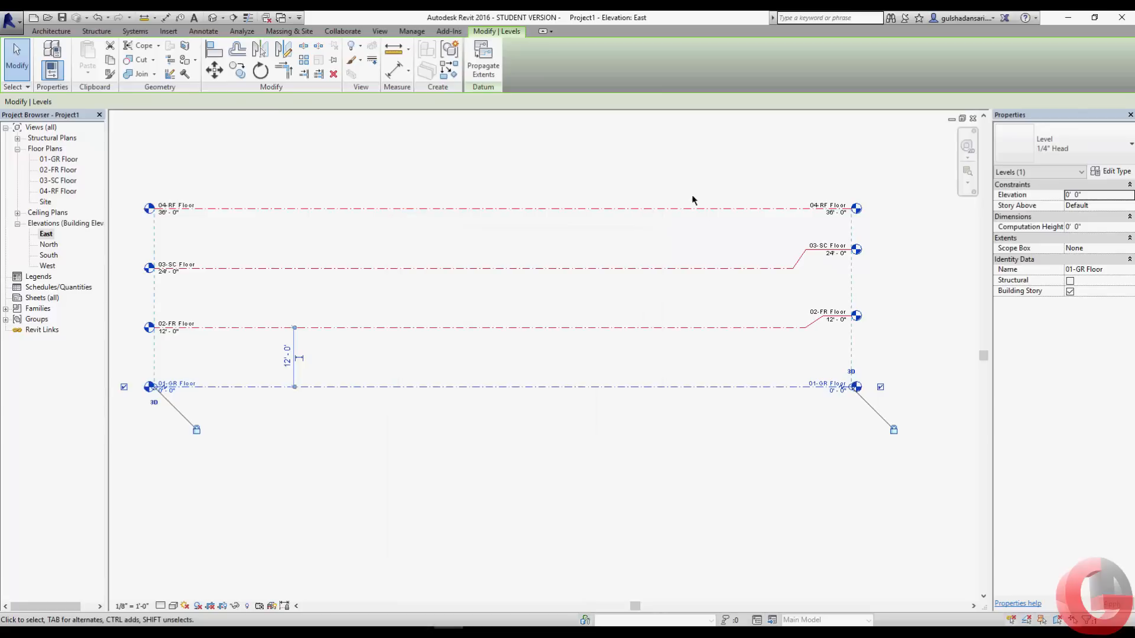
{"action": "left_click", "coordinate": [678, 440]}
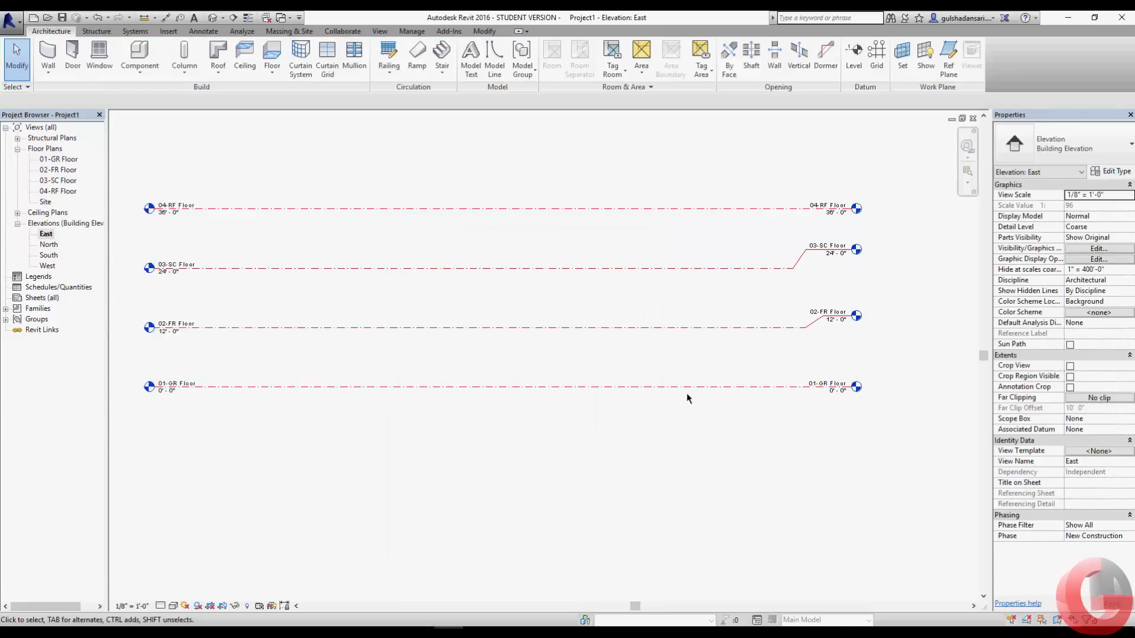
Examine the symbol choices in the type properties of level 01-GR Floor, cancel without changes, and deselect the level
{"action": "left_click", "coordinate": [737, 387]}
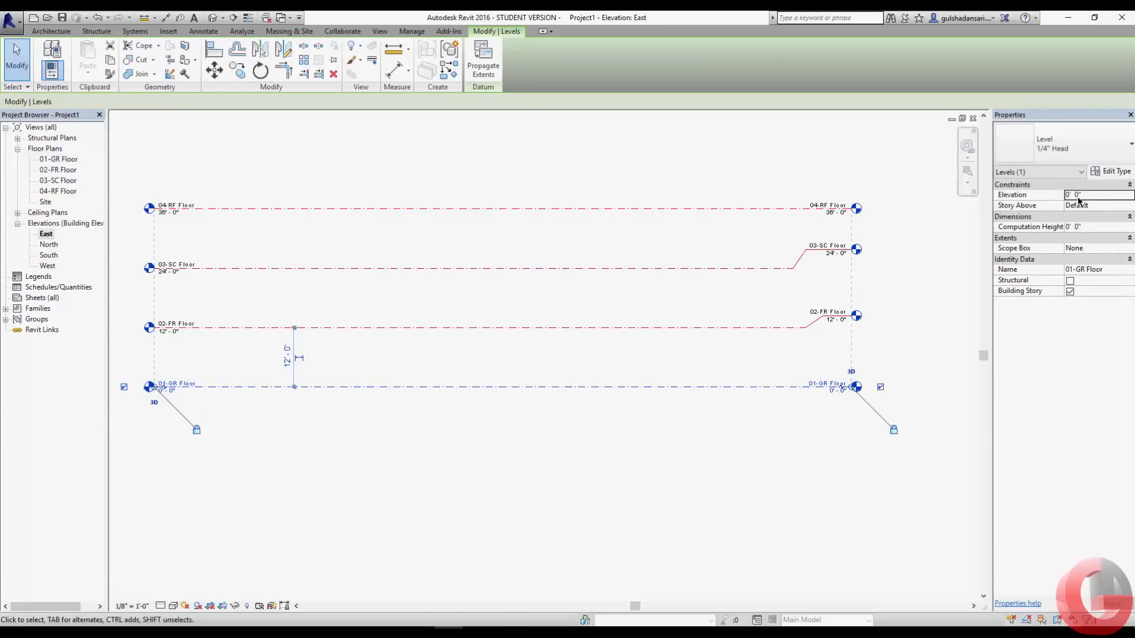
{"action": "left_click", "coordinate": [1110, 171]}
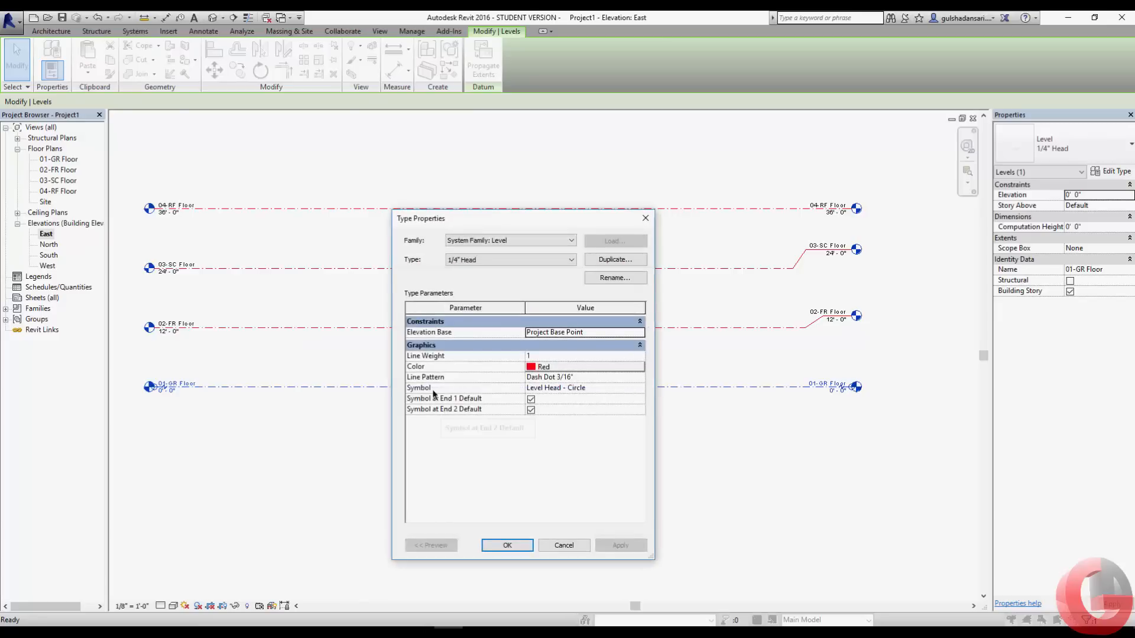
{"action": "left_click", "coordinate": [620, 388]}
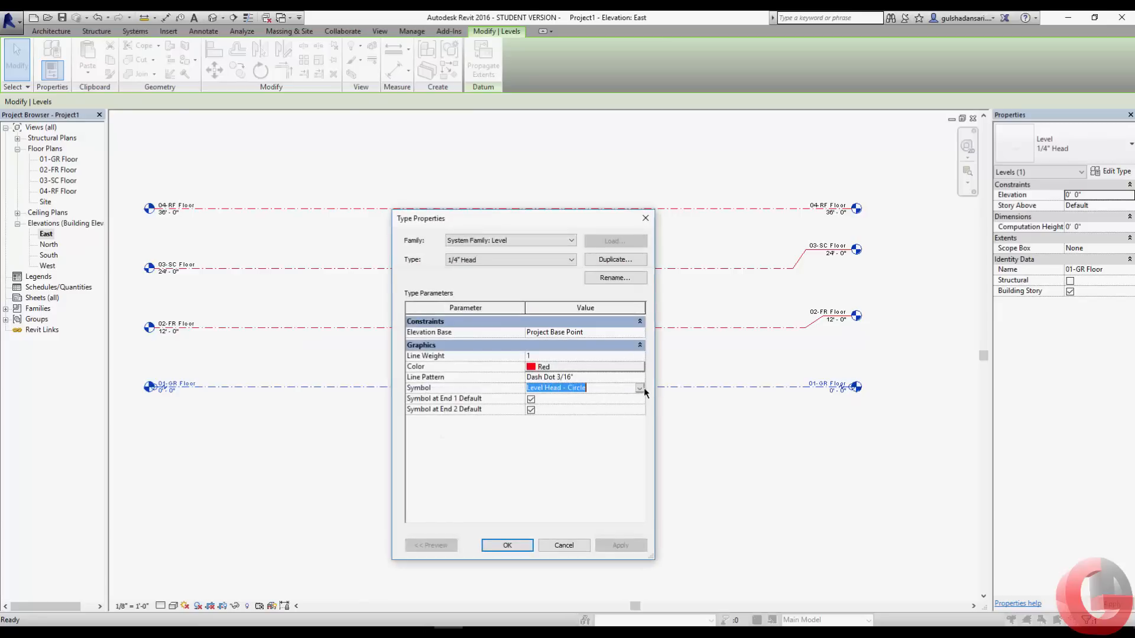
{"action": "left_click", "coordinate": [639, 388]}
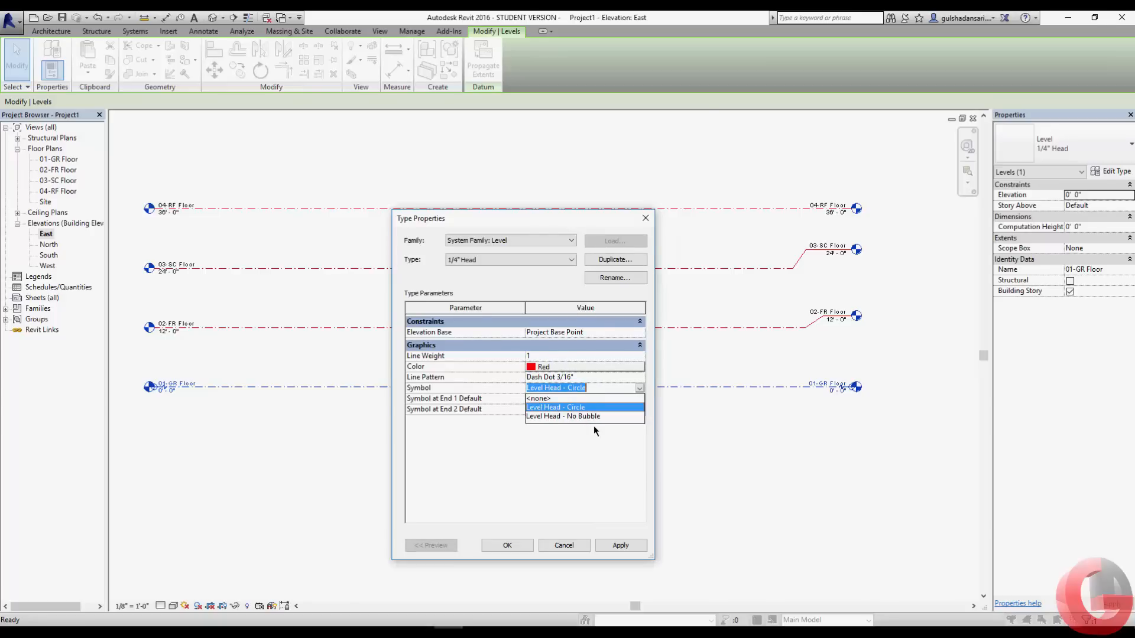
{"action": "left_click", "coordinate": [584, 546]}
{"action": "left_click", "coordinate": [580, 545]}
{"action": "left_click", "coordinate": [363, 339]}
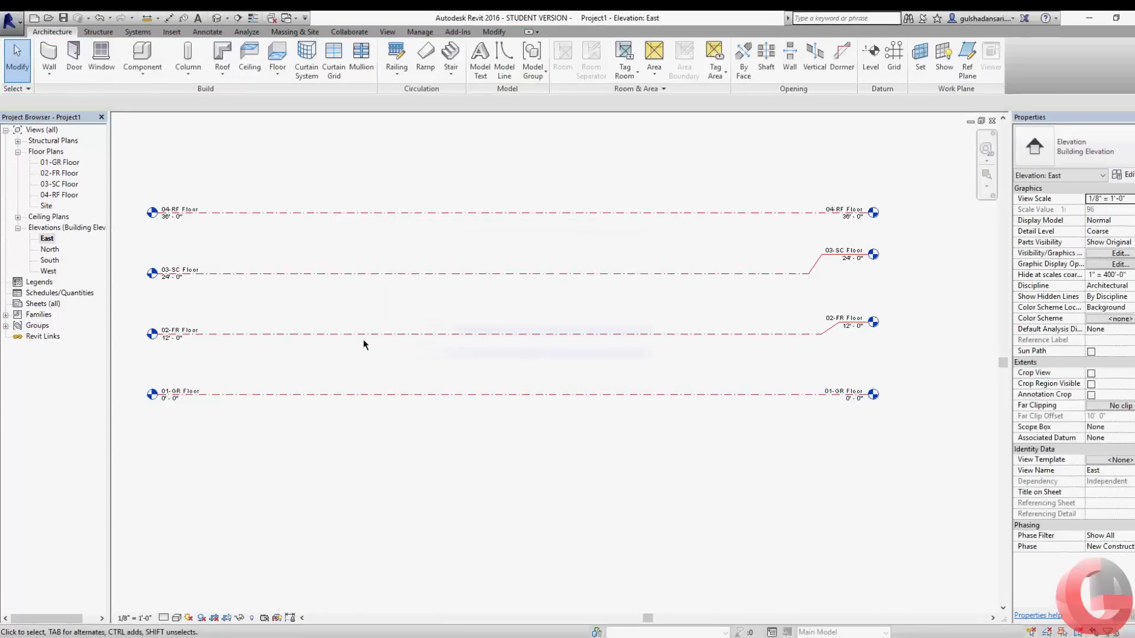
Start loading a family and open the Annotations folder of the US Imperial library
{"action": "left_click", "coordinate": [168, 31]}
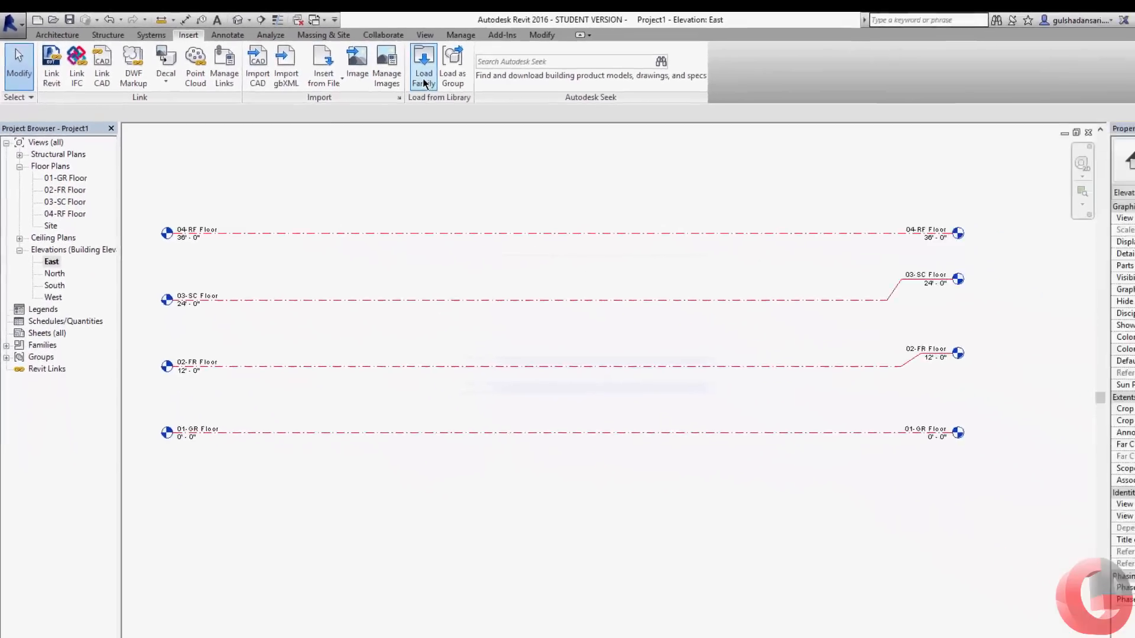
{"action": "left_click", "coordinate": [603, 95]}
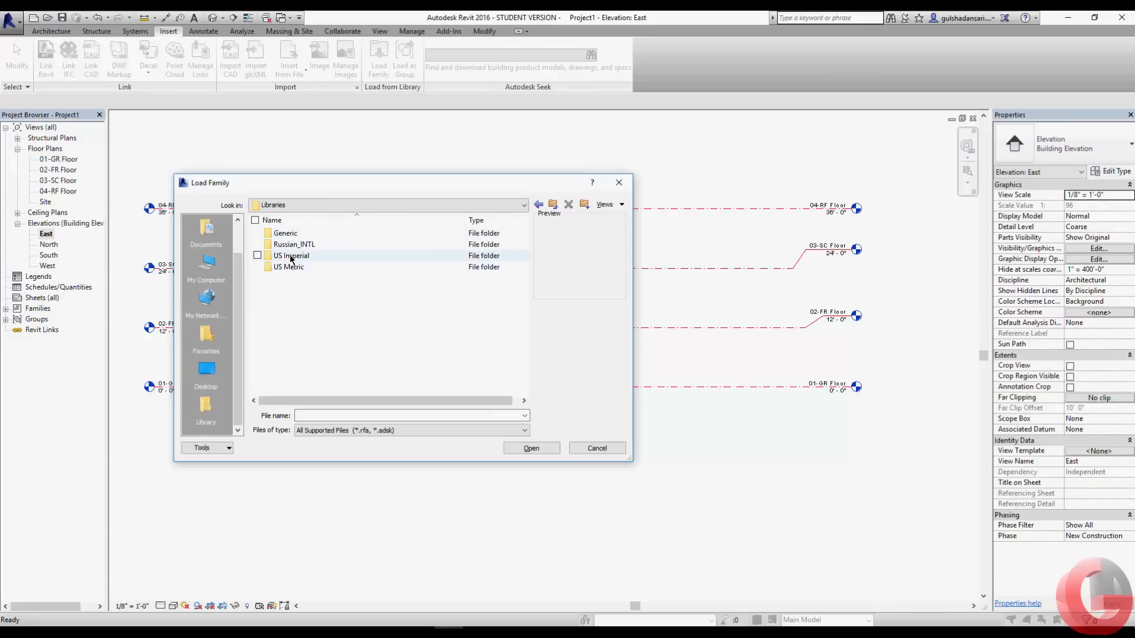
{"action": "left_click", "coordinate": [294, 256]}
{"action": "double_click", "coordinate": [294, 256]}
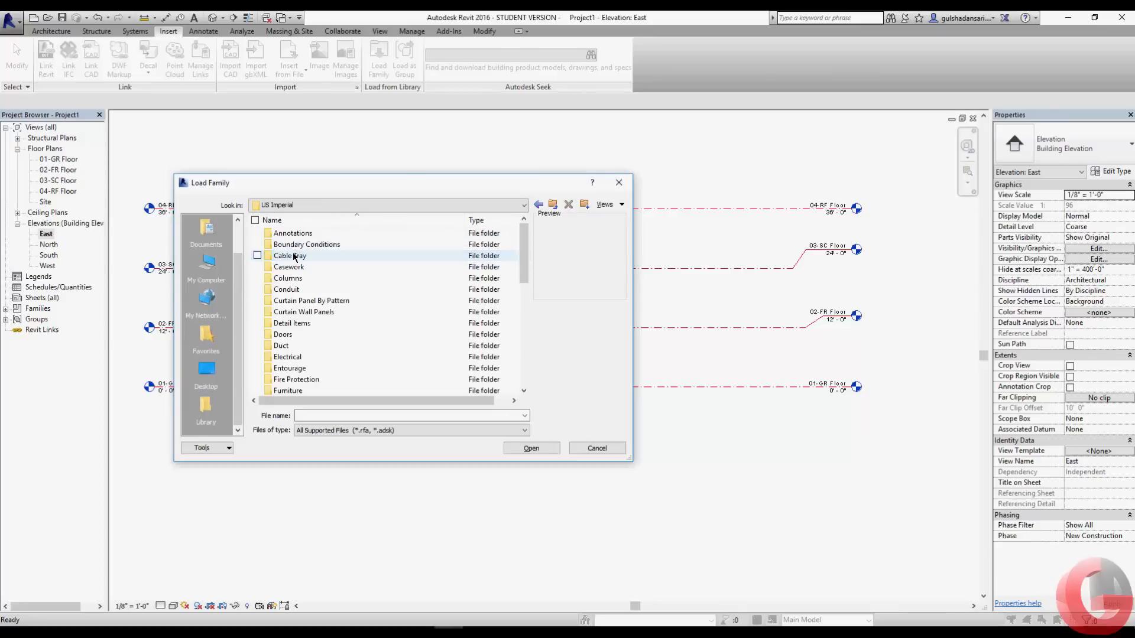
{"action": "double_click", "coordinate": [354, 236]}
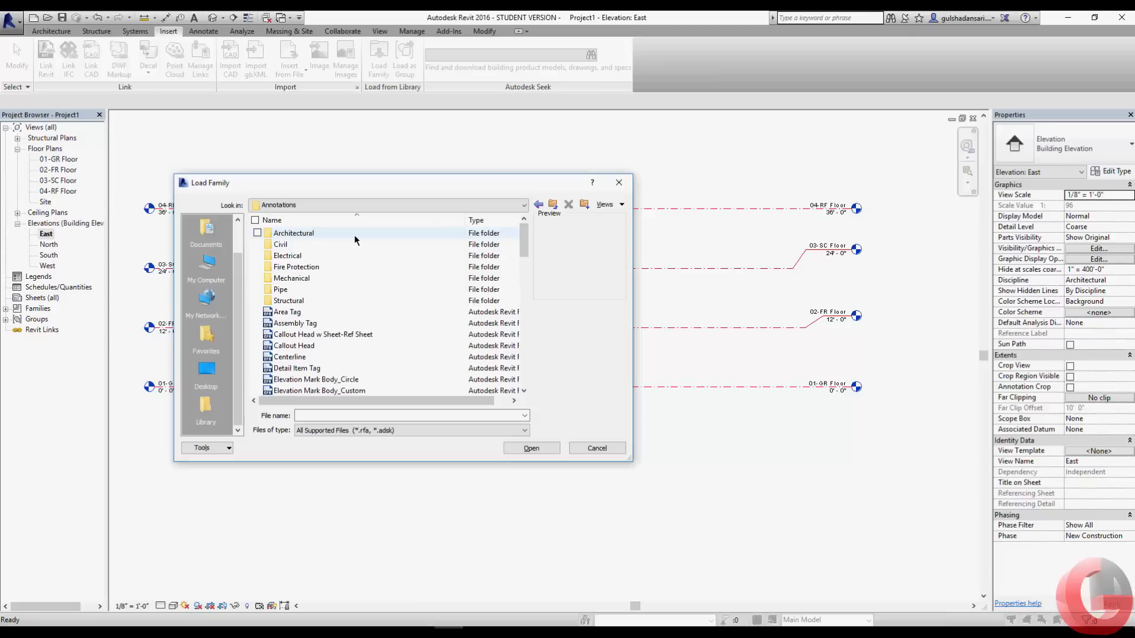
Load the Circle, No Bubble, Square, Target and Triangle Level Head families, overwriting the versions already in the project
{"action": "left_click_drag", "start_coordinate": [525, 240], "coordinate": [524, 299]}
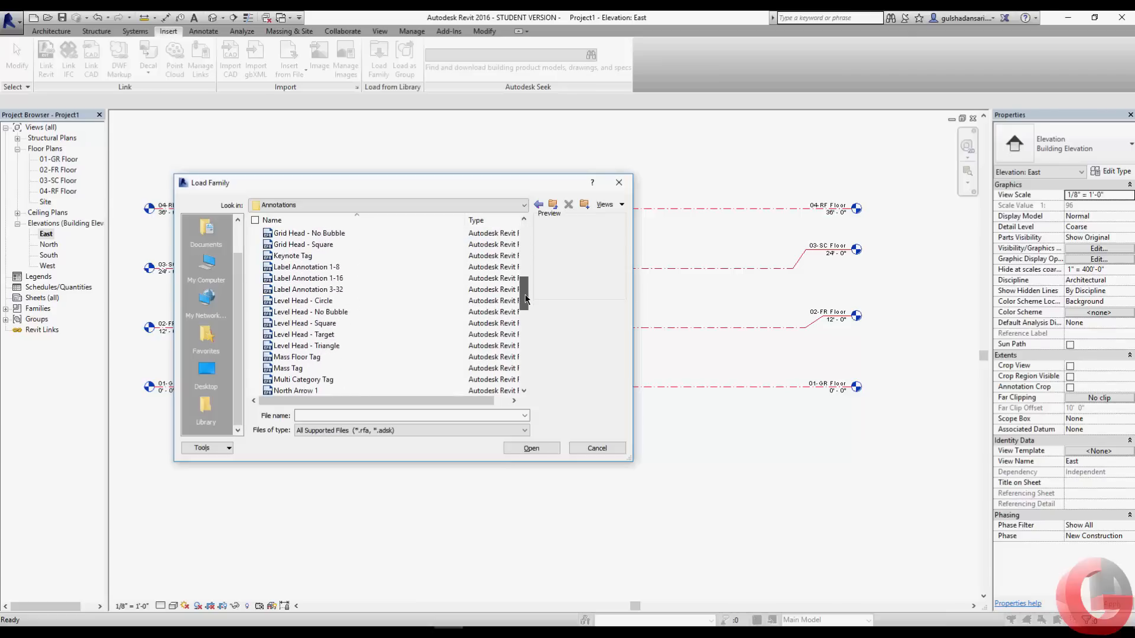
{"action": "left_click", "coordinate": [355, 300]}
{"action": "left_click", "coordinate": [354, 314]}
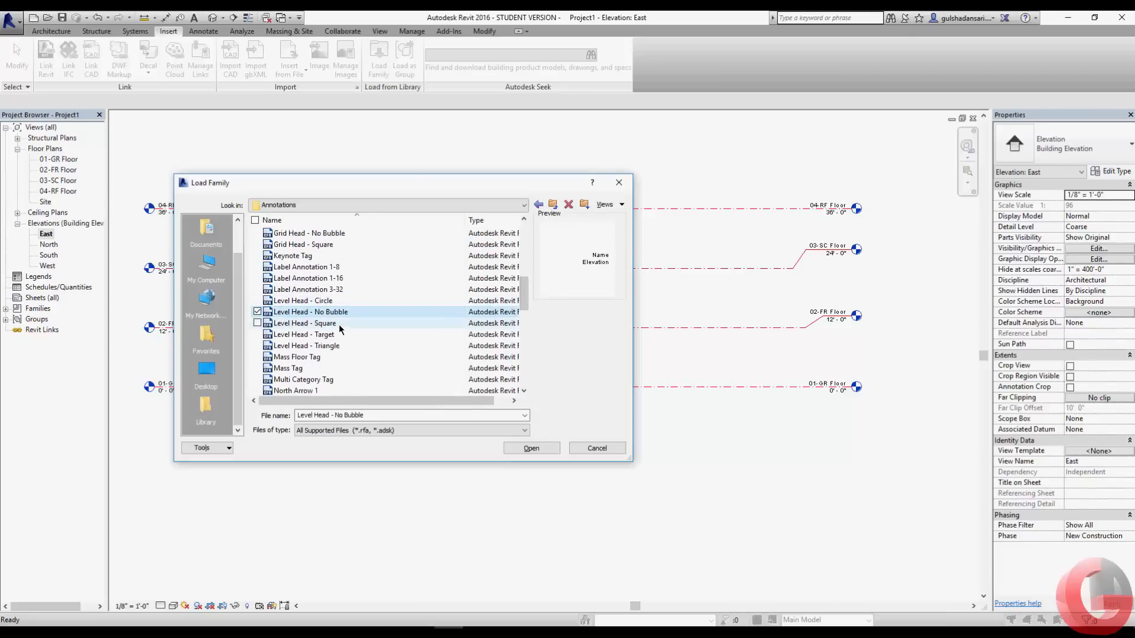
{"action": "left_click", "coordinate": [341, 325]}
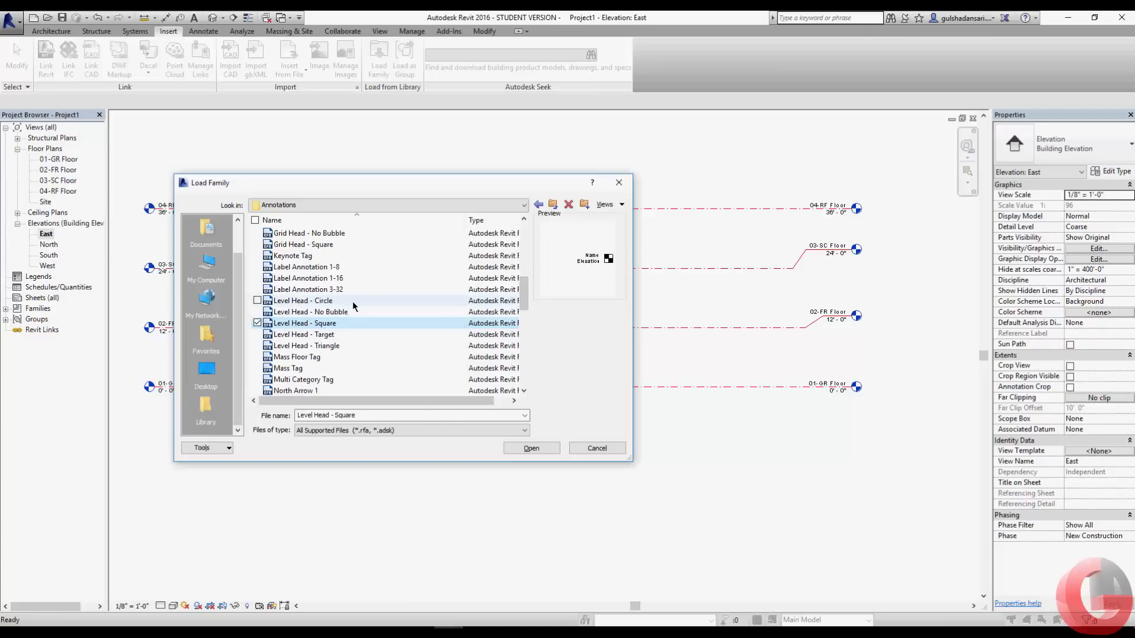
{"action": "left_click_drag", "start_coordinate": [354, 305], "coordinate": [304, 353]}
{"action": "left_click", "coordinate": [532, 448]}
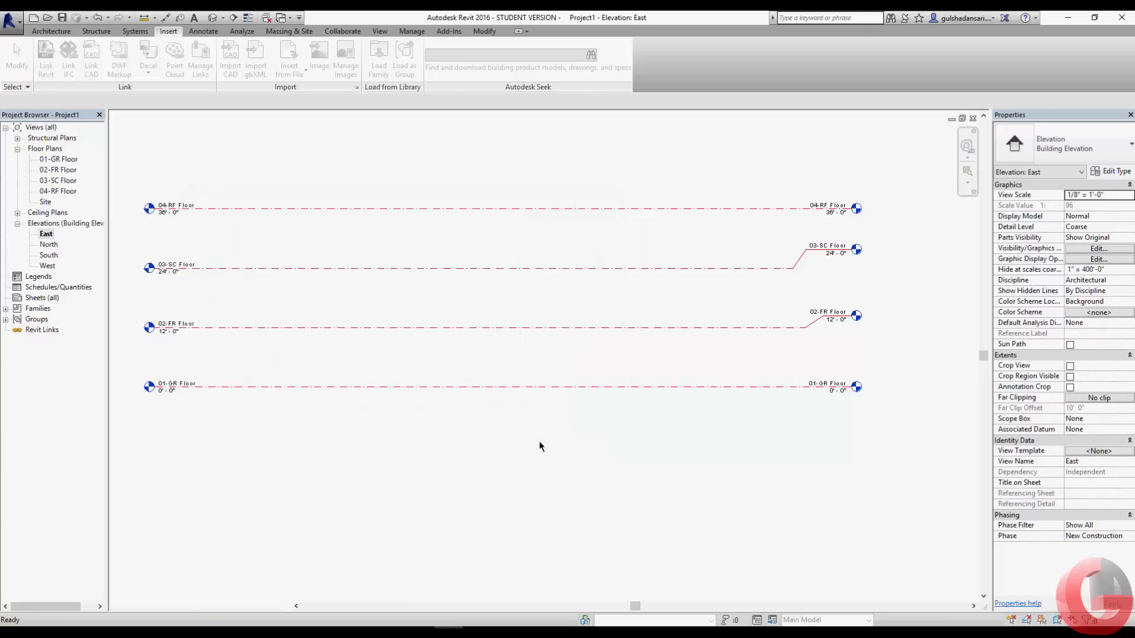
{"action": "left_click", "coordinate": [506, 298]}
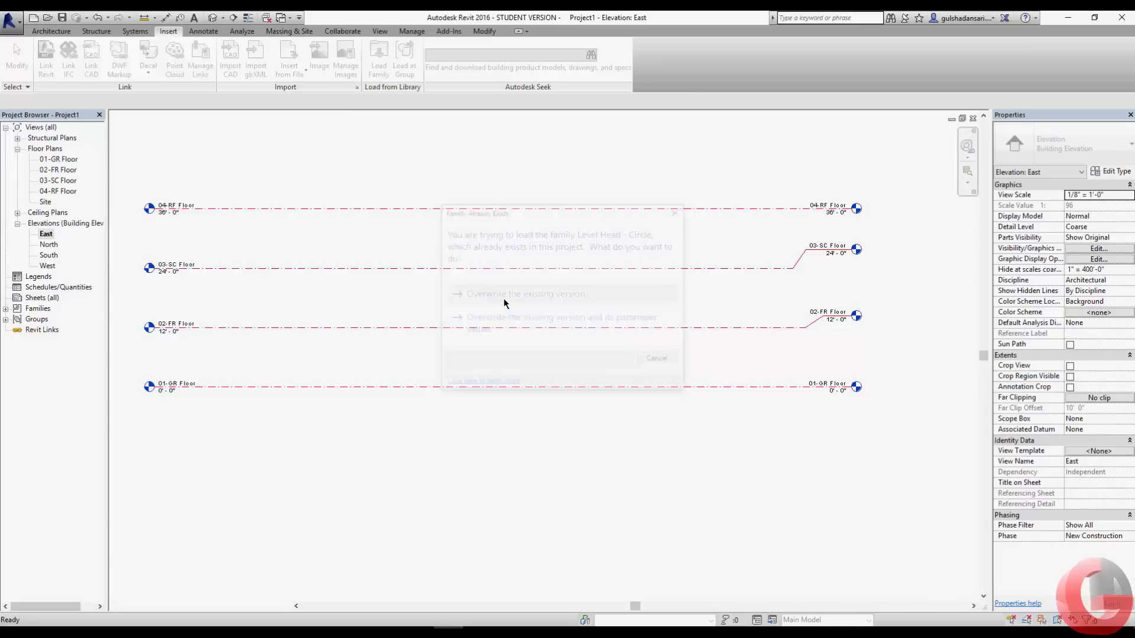
{"action": "left_click", "coordinate": [505, 299]}
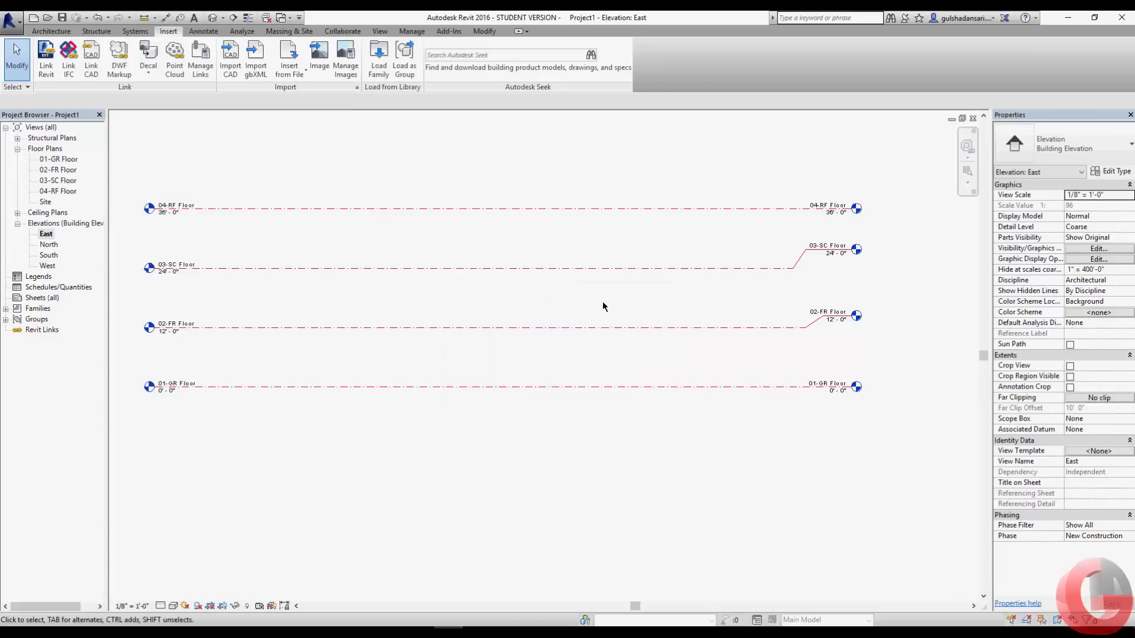
Set the symbol in the type properties of level 01-GR Floor to Level Head - Square and apply it
{"action": "left_click", "coordinate": [740, 387]}
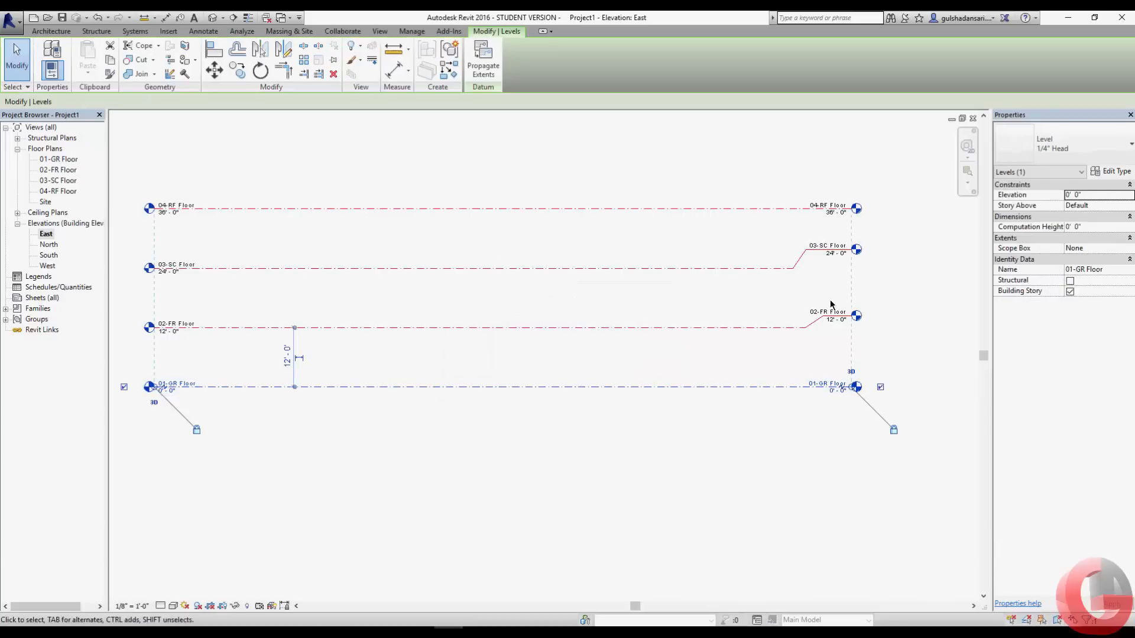
{"action": "left_click", "coordinate": [1110, 171]}
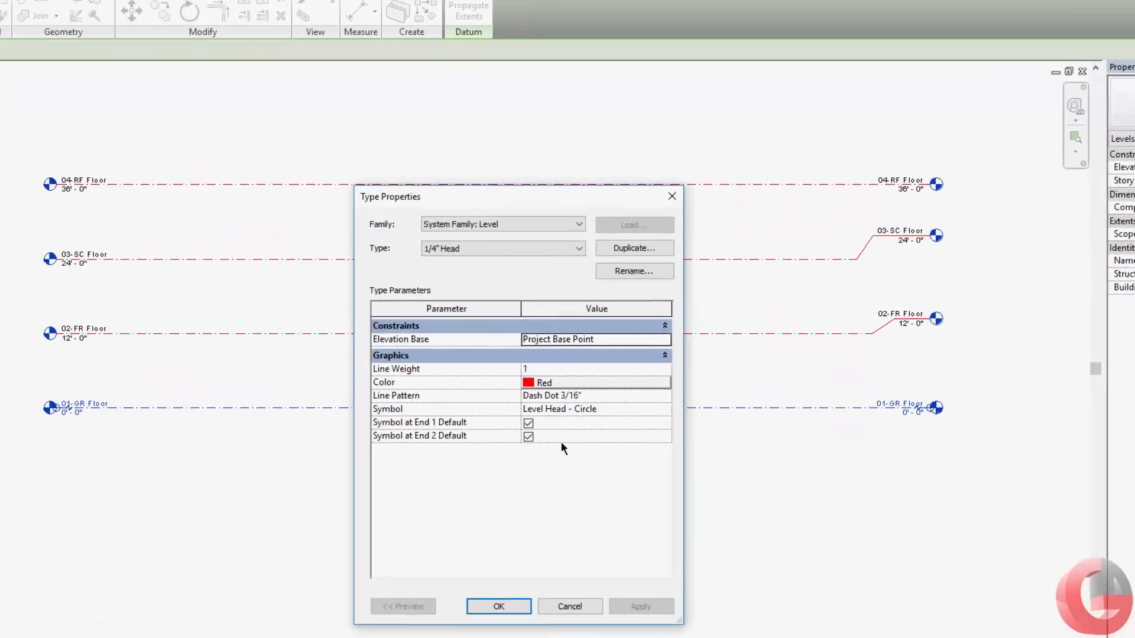
{"action": "left_click", "coordinate": [612, 411]}
{"action": "left_click", "coordinate": [666, 410]}
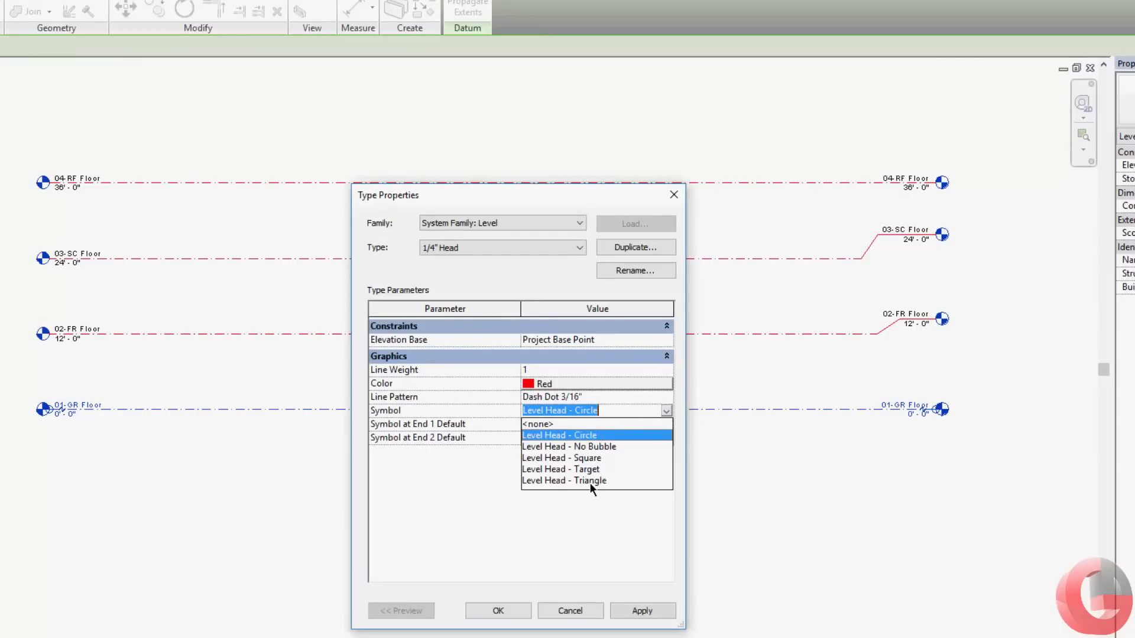
{"action": "left_click", "coordinate": [587, 458]}
{"action": "left_click", "coordinate": [643, 610]}
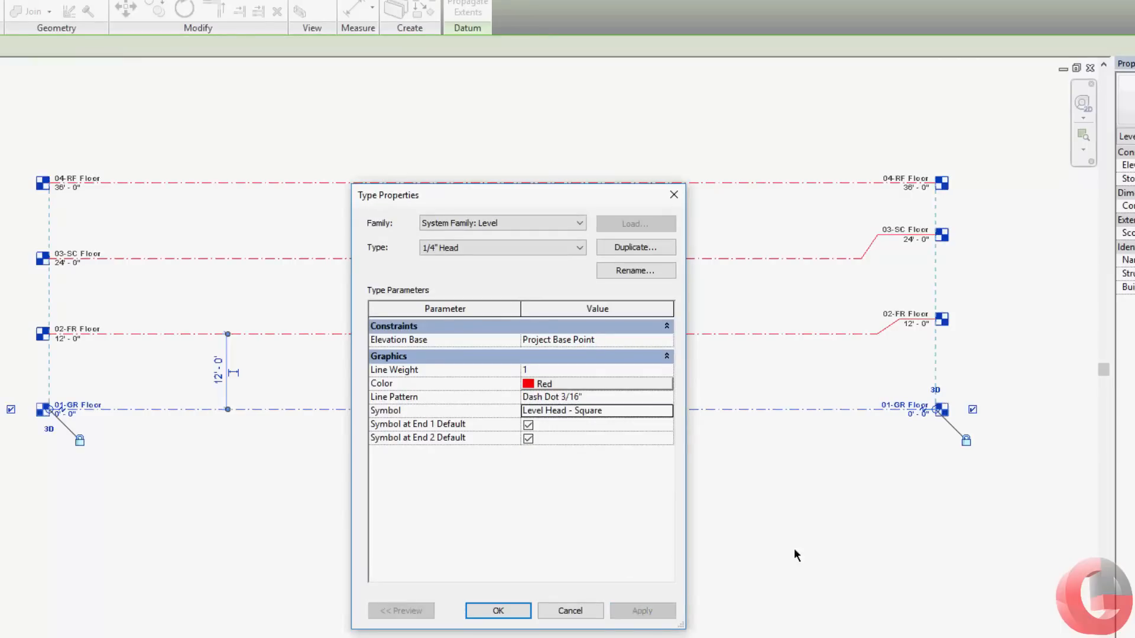
Set the level type's symbol to Level Head - Triangle, apply and confirm the type properties, and deselect the level
{"action": "left_click", "coordinate": [592, 410]}
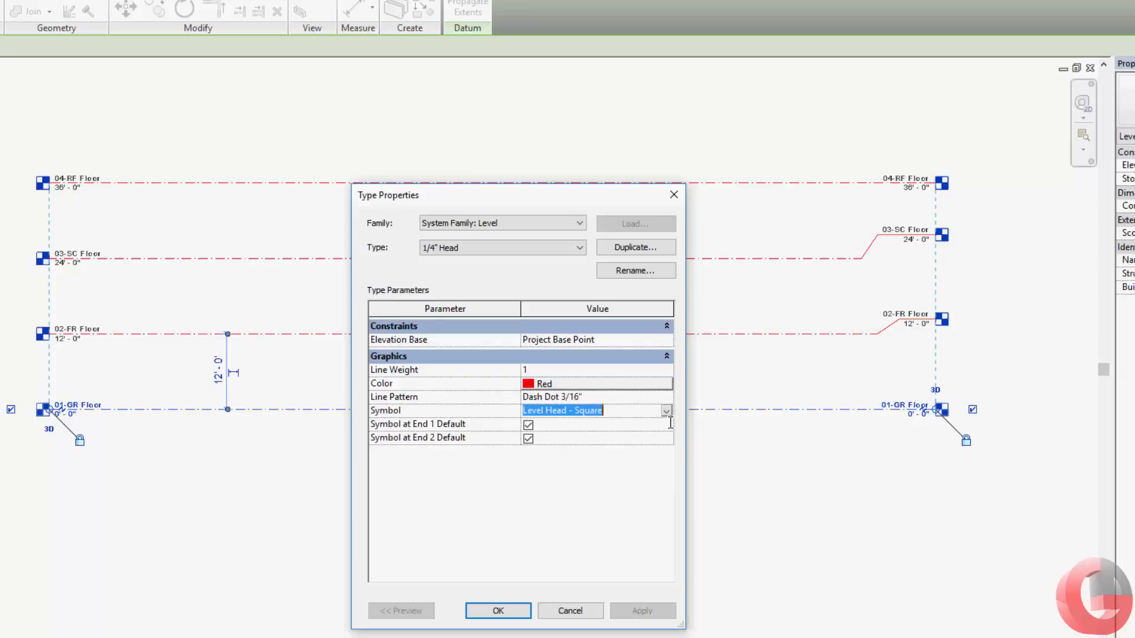
{"action": "left_click", "coordinate": [666, 410]}
{"action": "left_click", "coordinate": [577, 481]}
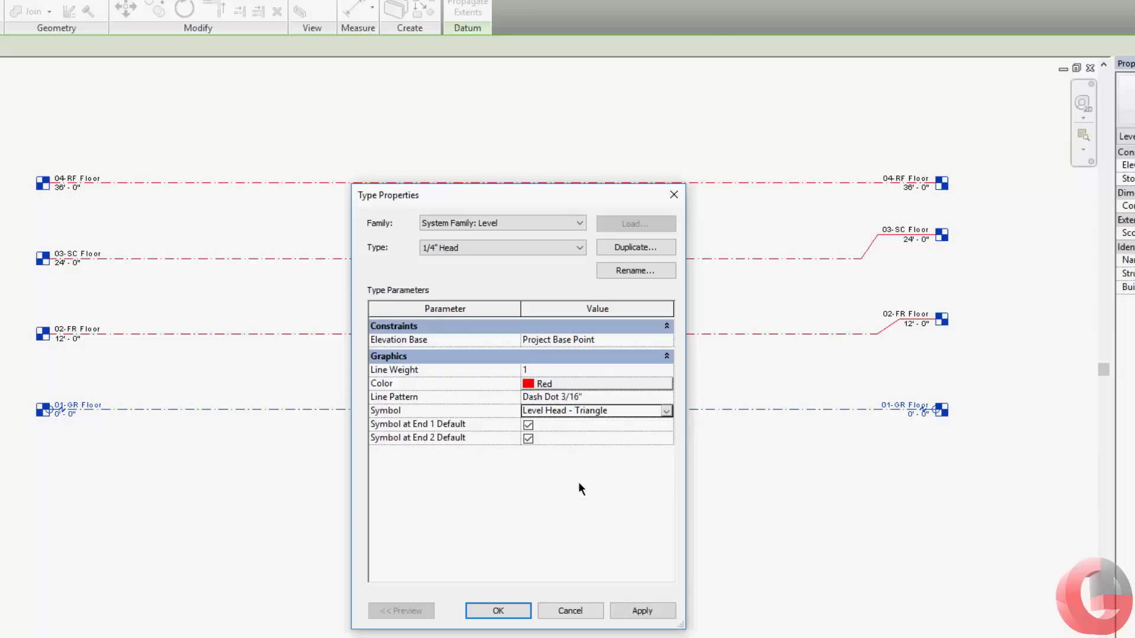
{"action": "left_click", "coordinate": [652, 608]}
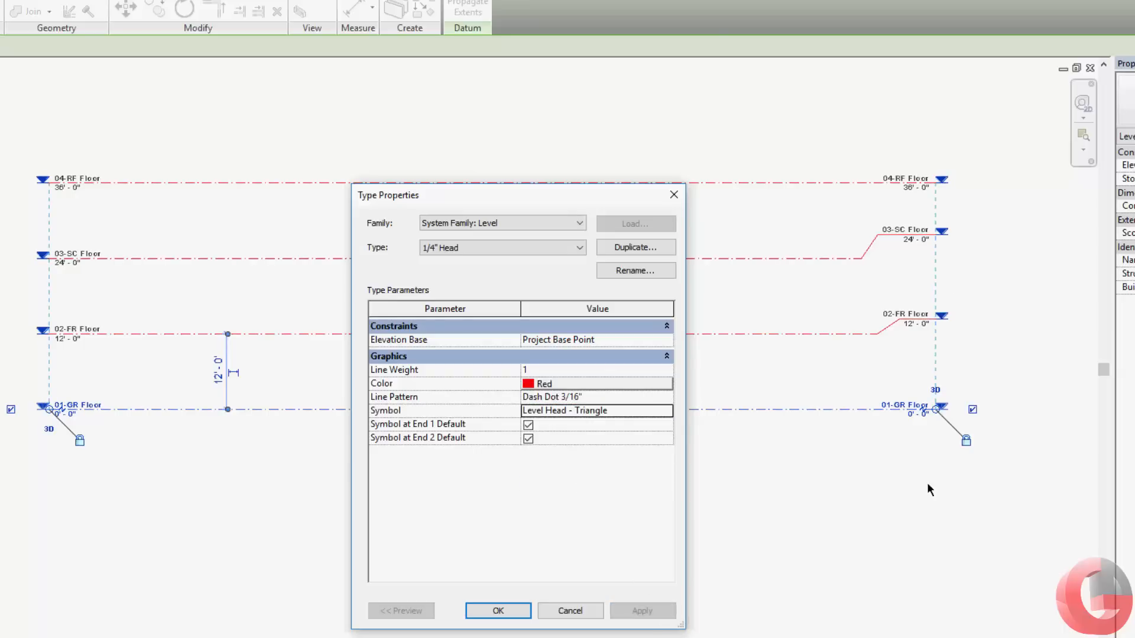
{"action": "left_click", "coordinate": [498, 611]}
{"action": "key", "text": "Escape"}
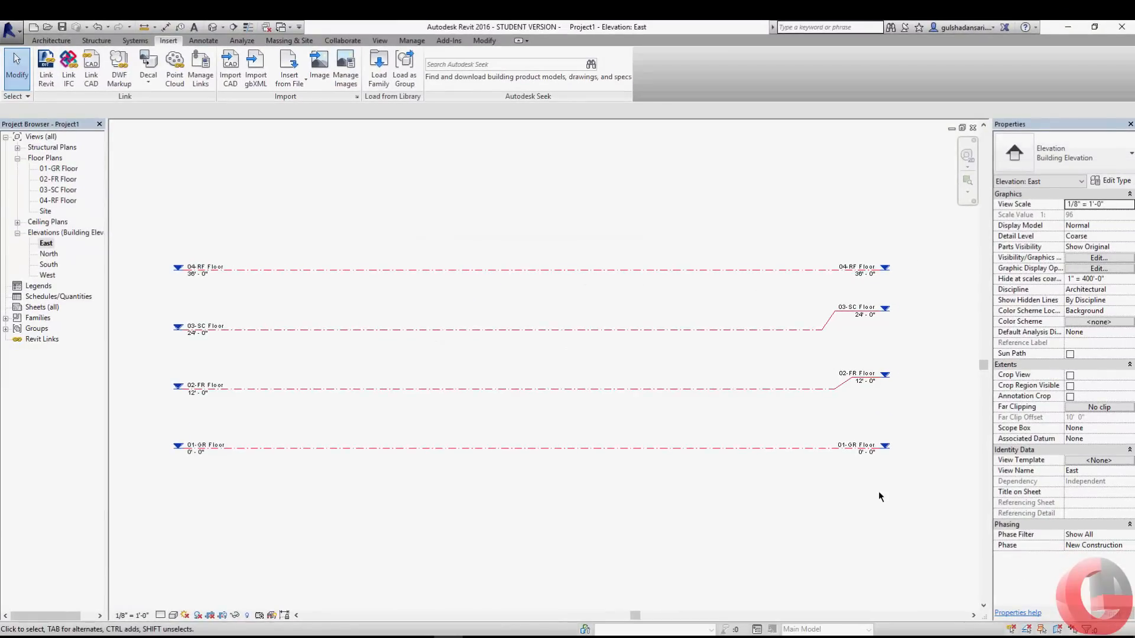
{"action": "middle_click_drag", "start_coordinate": [603, 316], "coordinate": [603, 328]}
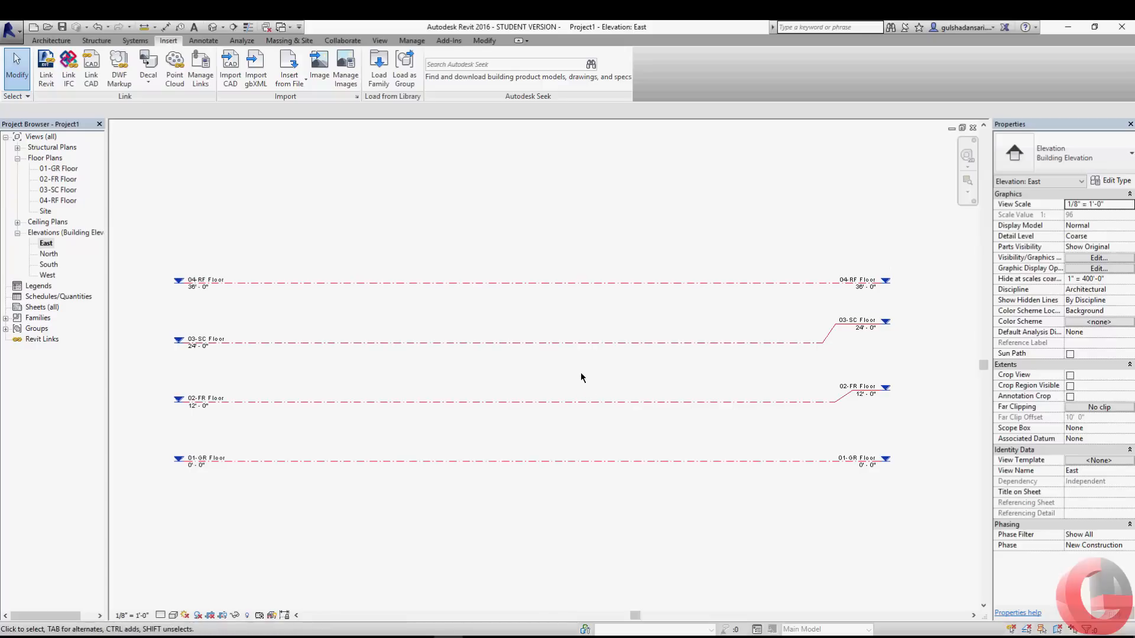